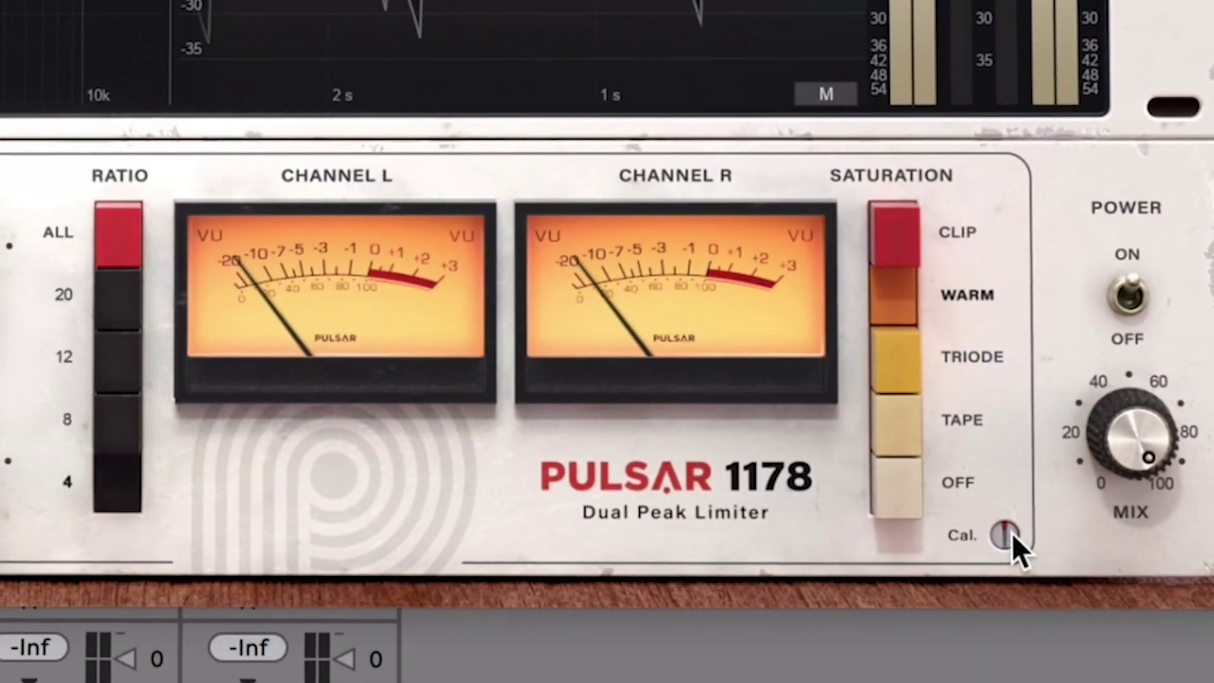
Increase the saturation calibration while the Warm mode is active
drag(1021, 532, 927, 474)
drag(927, 474, 909, 443)
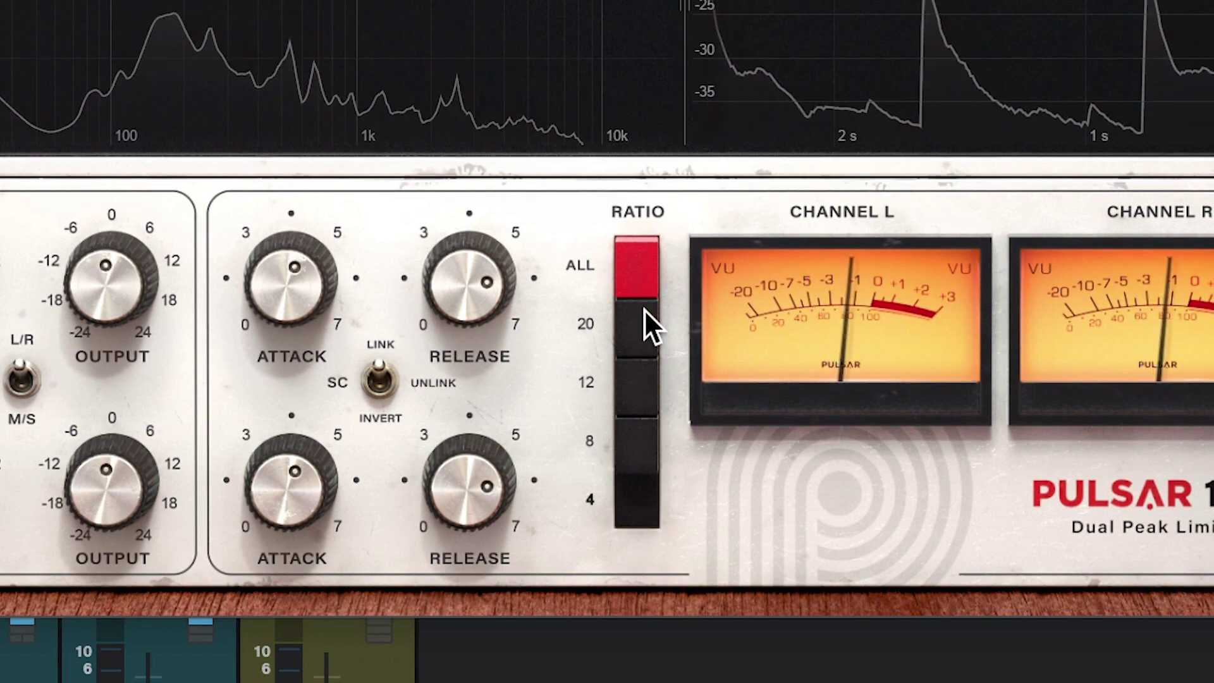
Set the drum compressor's ratio to 8 and drive its input harder, raising the output gain to compensate
click(647, 442)
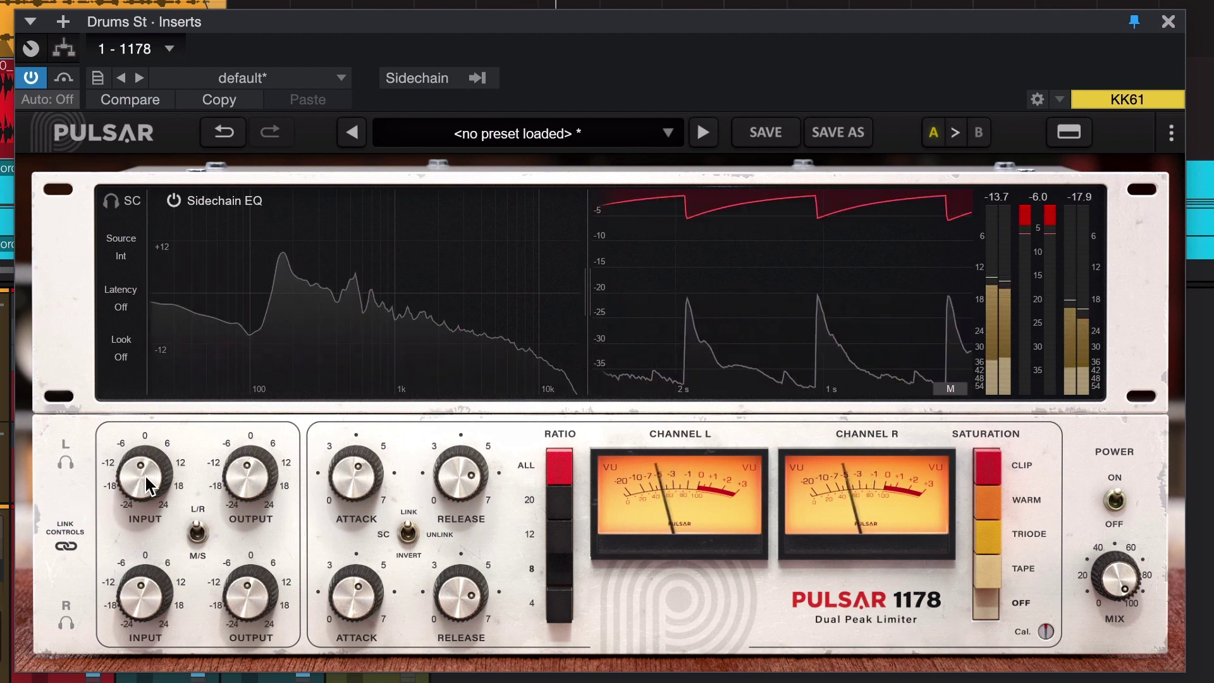
drag(145, 475, 140, 415)
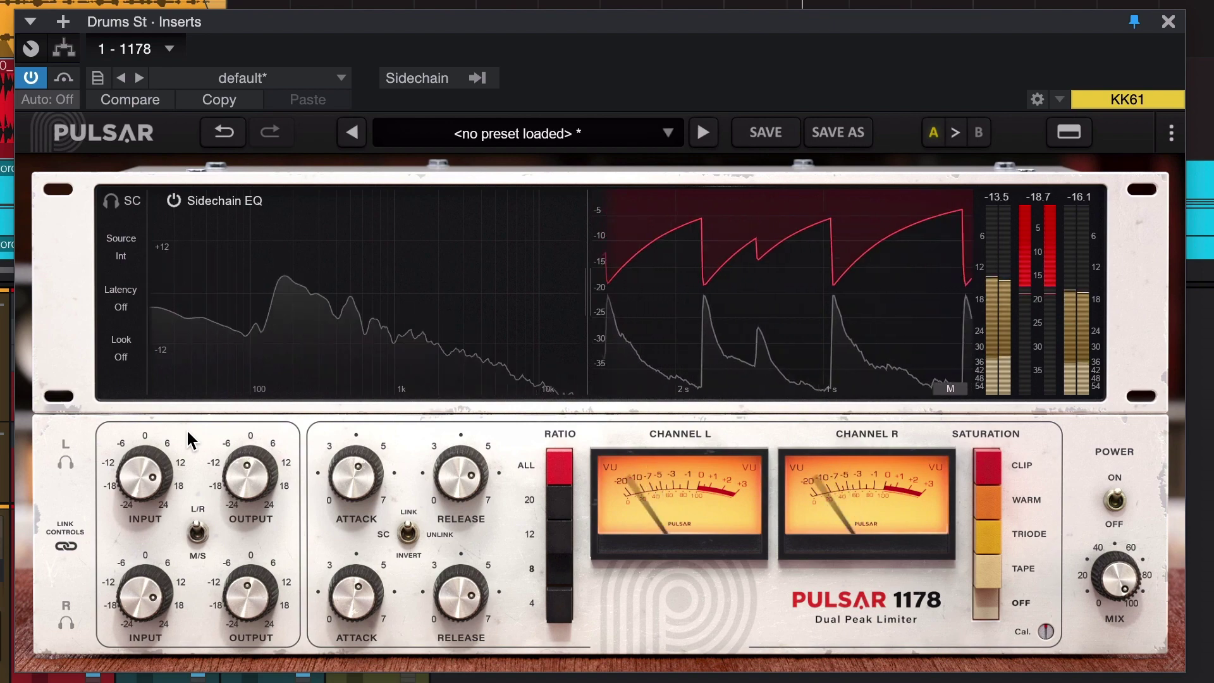
scroll(258, 491, up, 2)
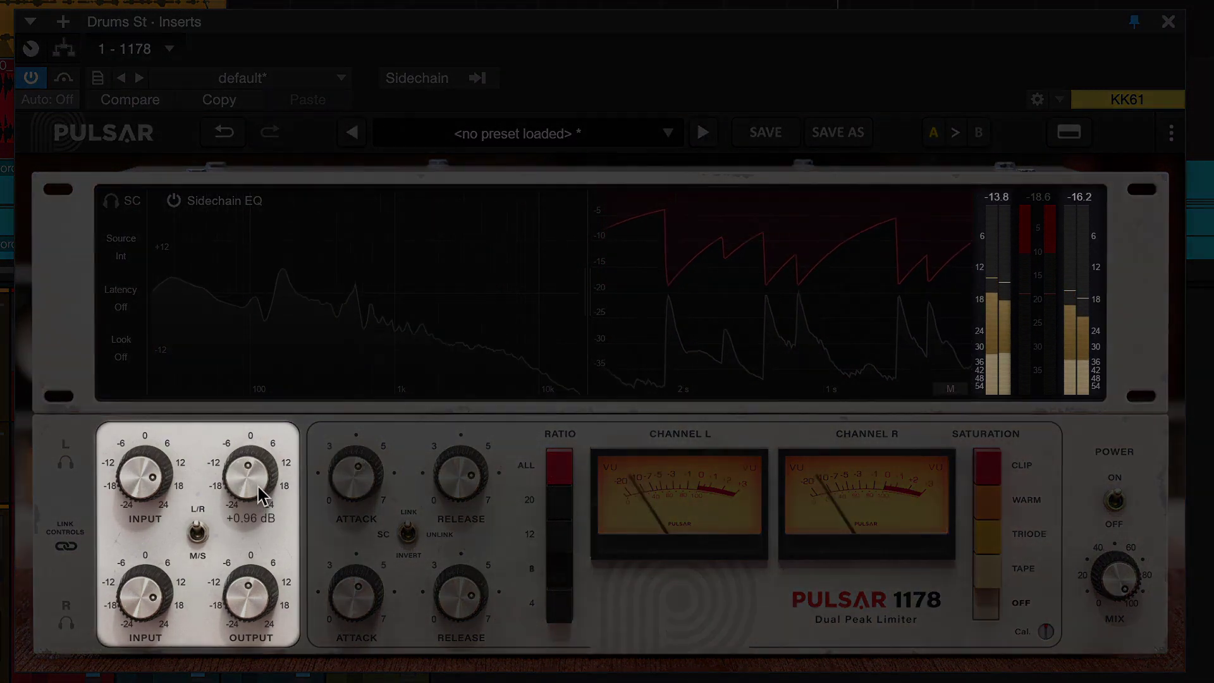
scroll(256, 482, up, 1)
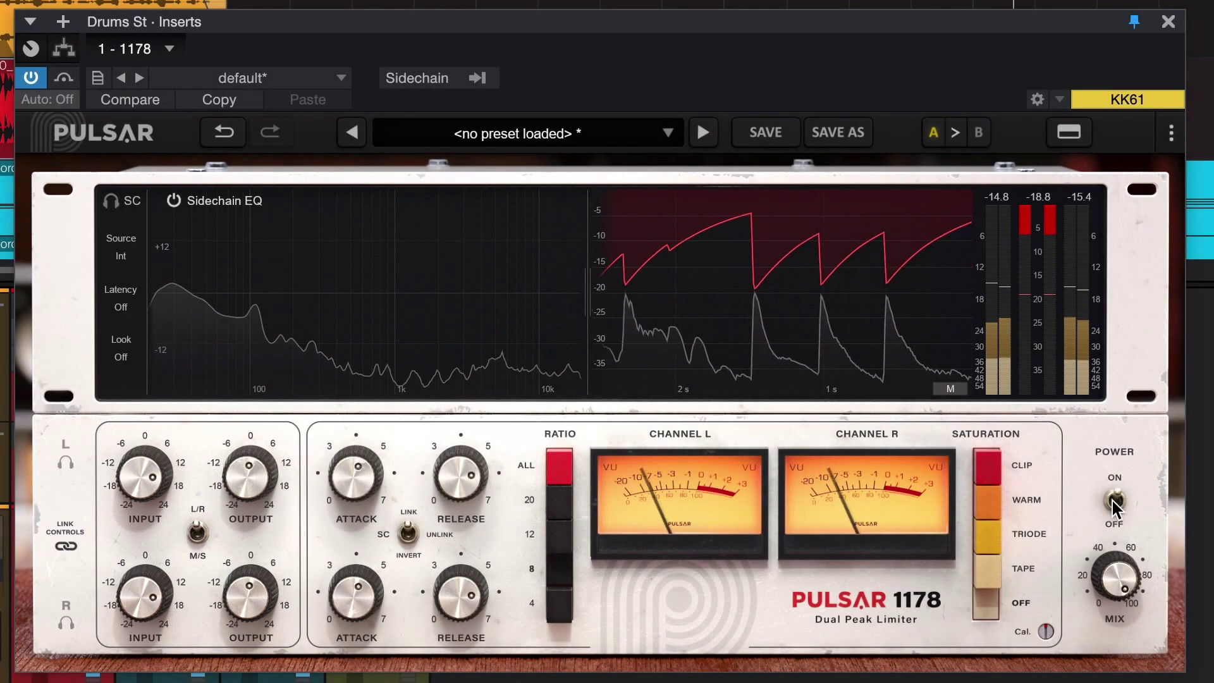
Bypass the drum compressor and re-enable it to compare the dry and compressed sound
click(1115, 501)
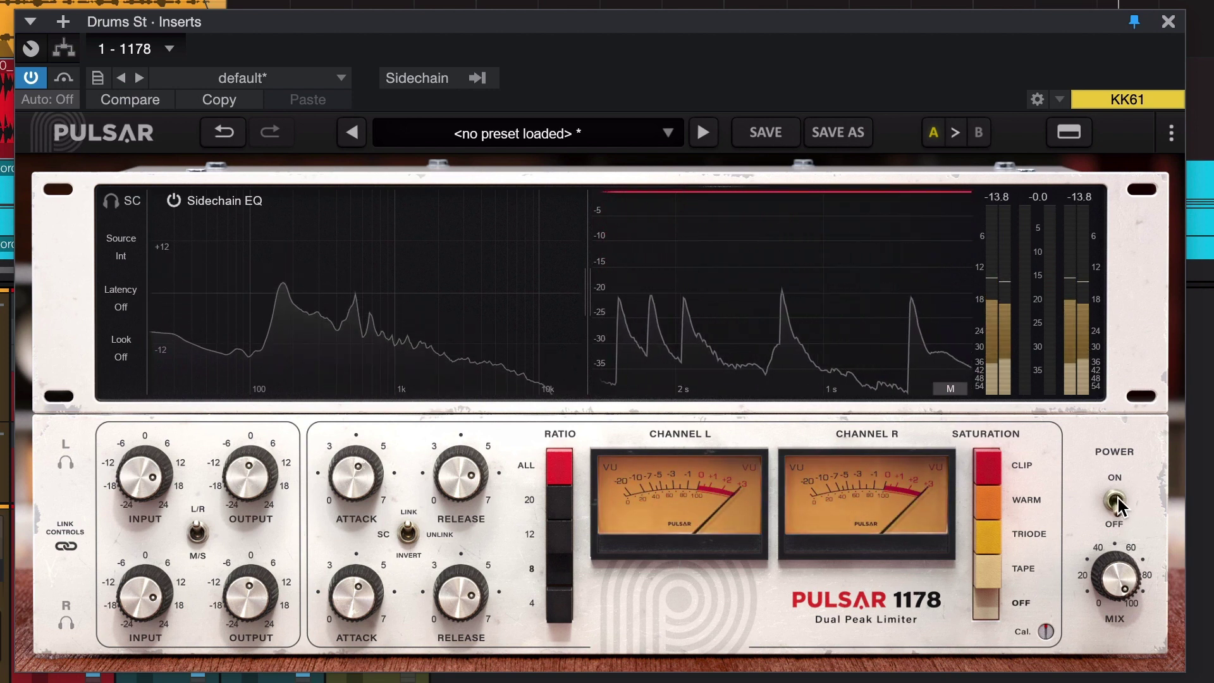
click(1116, 502)
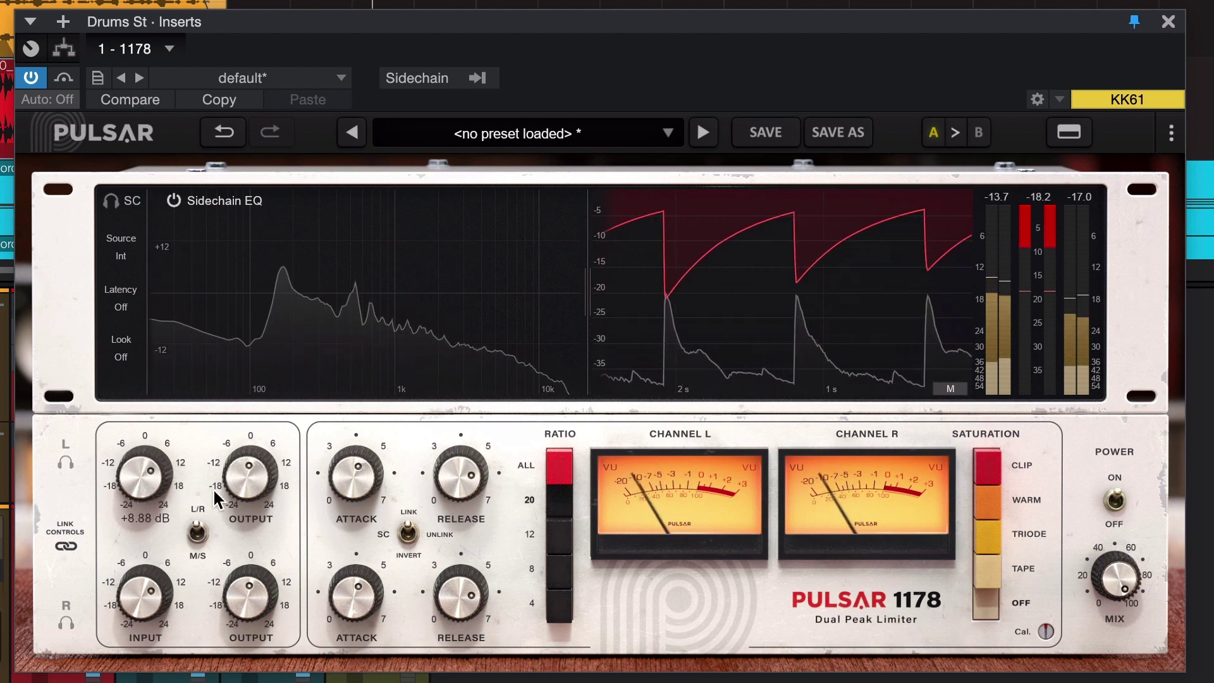
Raise the drum compressor's output gain slightly and fine-tune its input level
drag(233, 490, 237, 475)
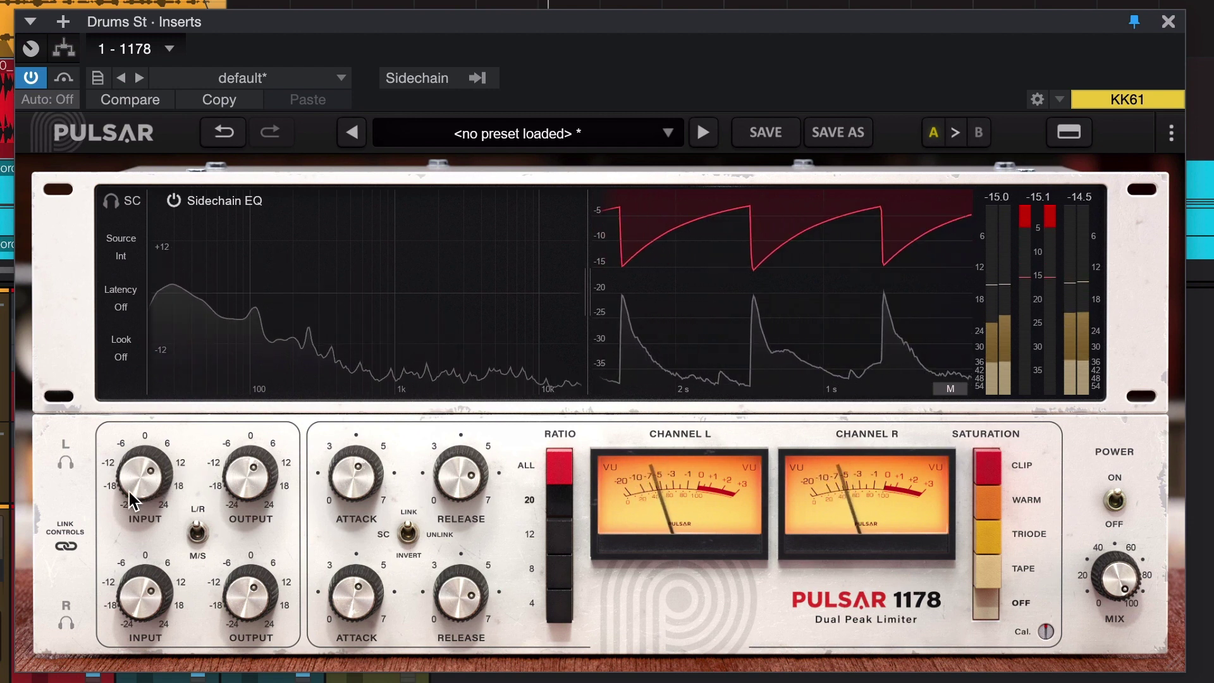
mouse_move(145, 499)
mouse_down()
mouse_move(145, 544)
mouse_move(149, 448)
mouse_move(150, 488)
mouse_up()
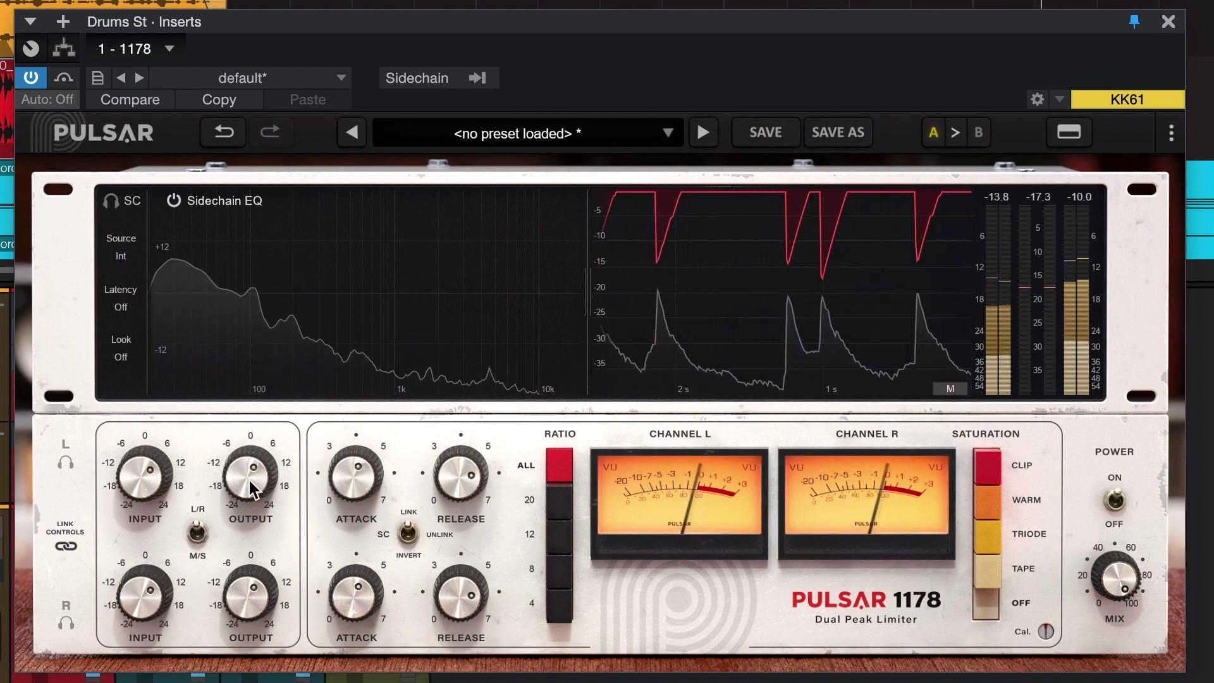
mouse_move(247, 514)
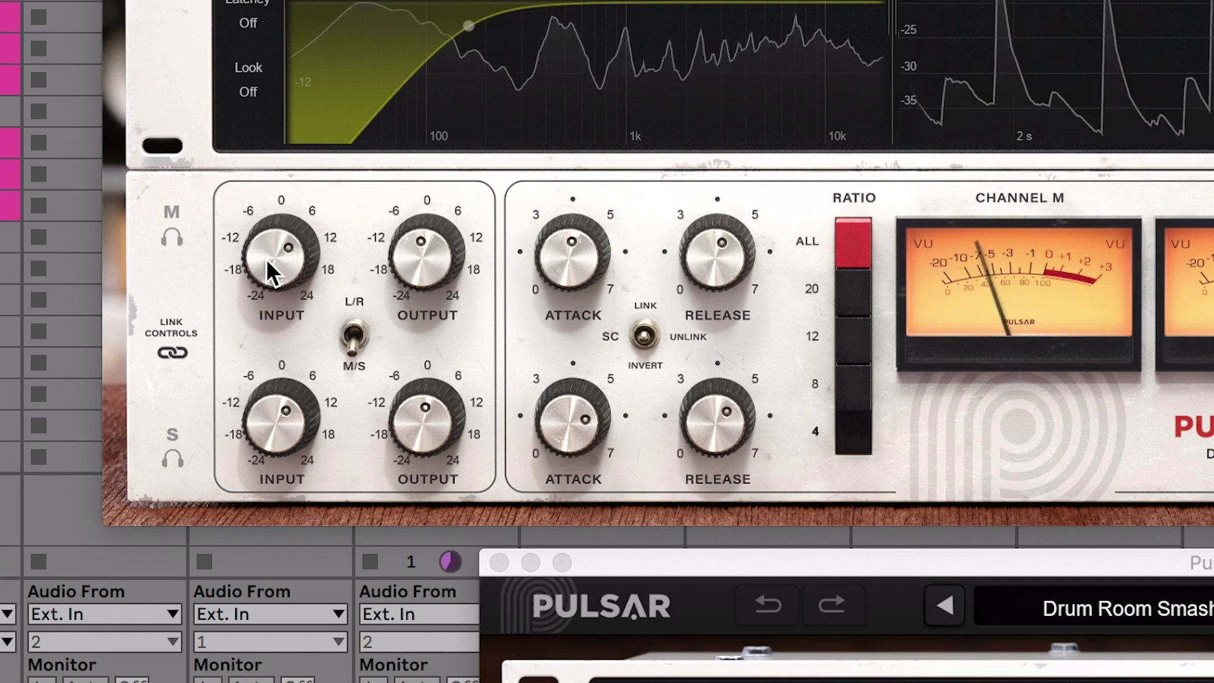
Increase the mid and side input gains on the drum compressor running in M/S mode
drag(265, 249, 263, 214)
mouse_move(276, 387)
mouse_down()
mouse_move(274, 476)
mouse_move(286, 366)
mouse_up()
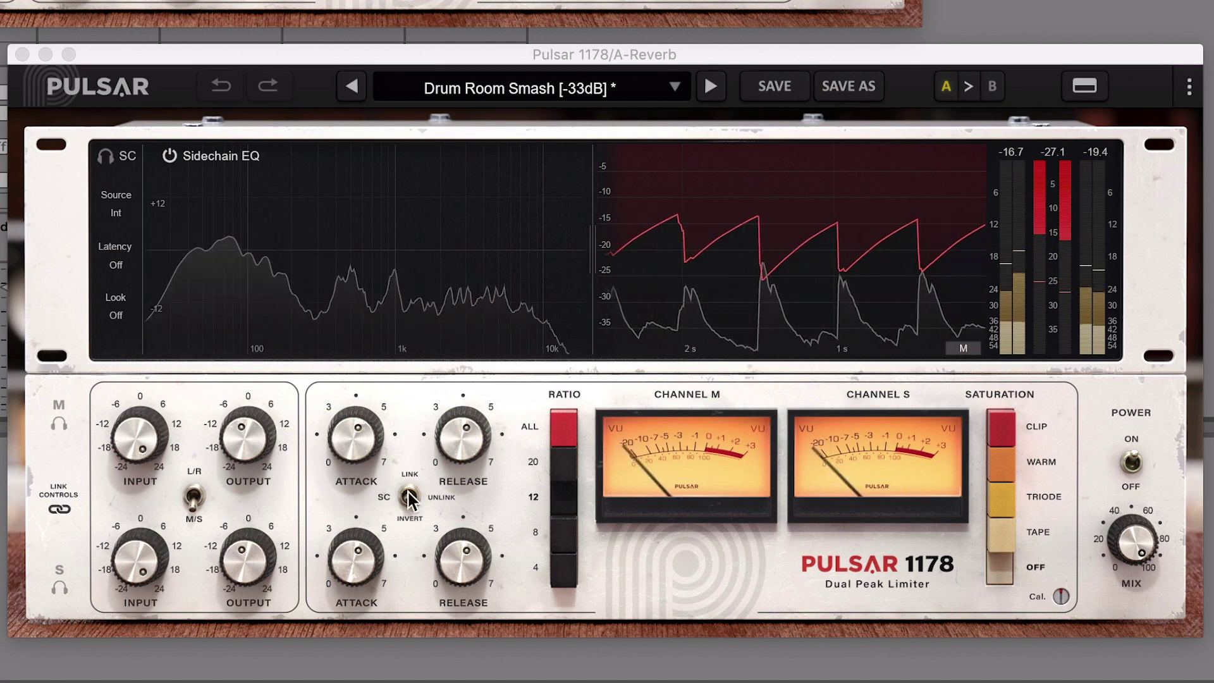
Sweep the attack up and back down on the A-Reverb compressor using the Drum Room Smash preset
drag(337, 435, 330, 330)
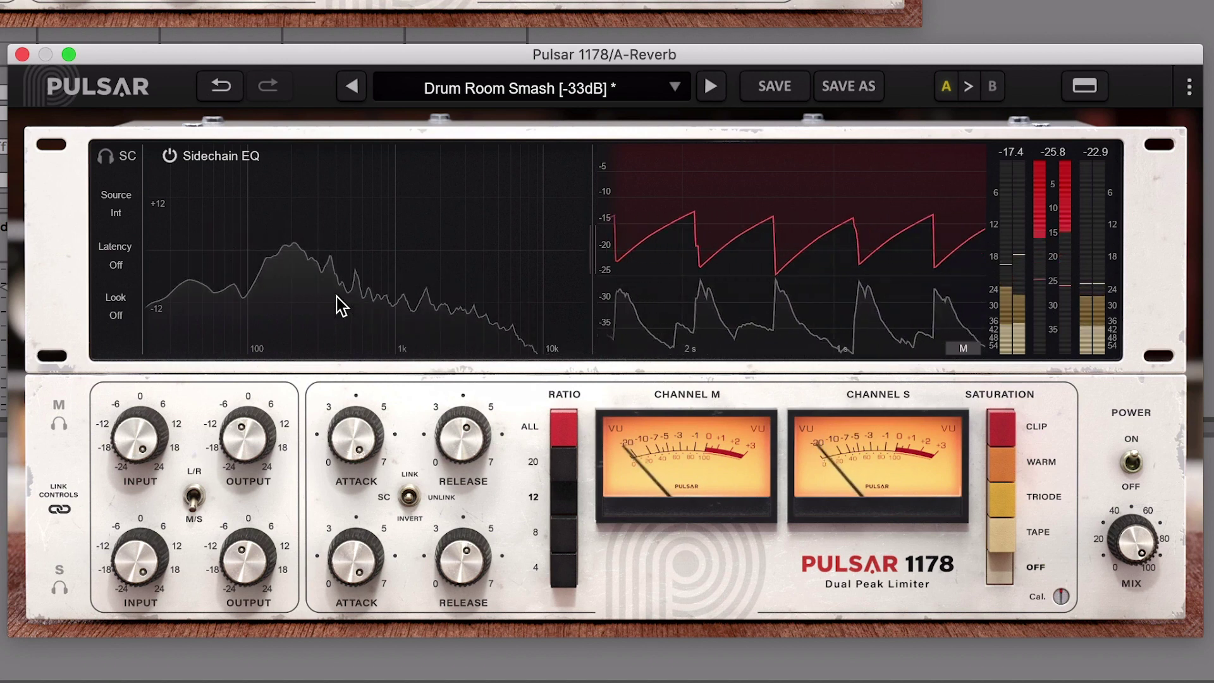
drag(337, 415, 375, 565)
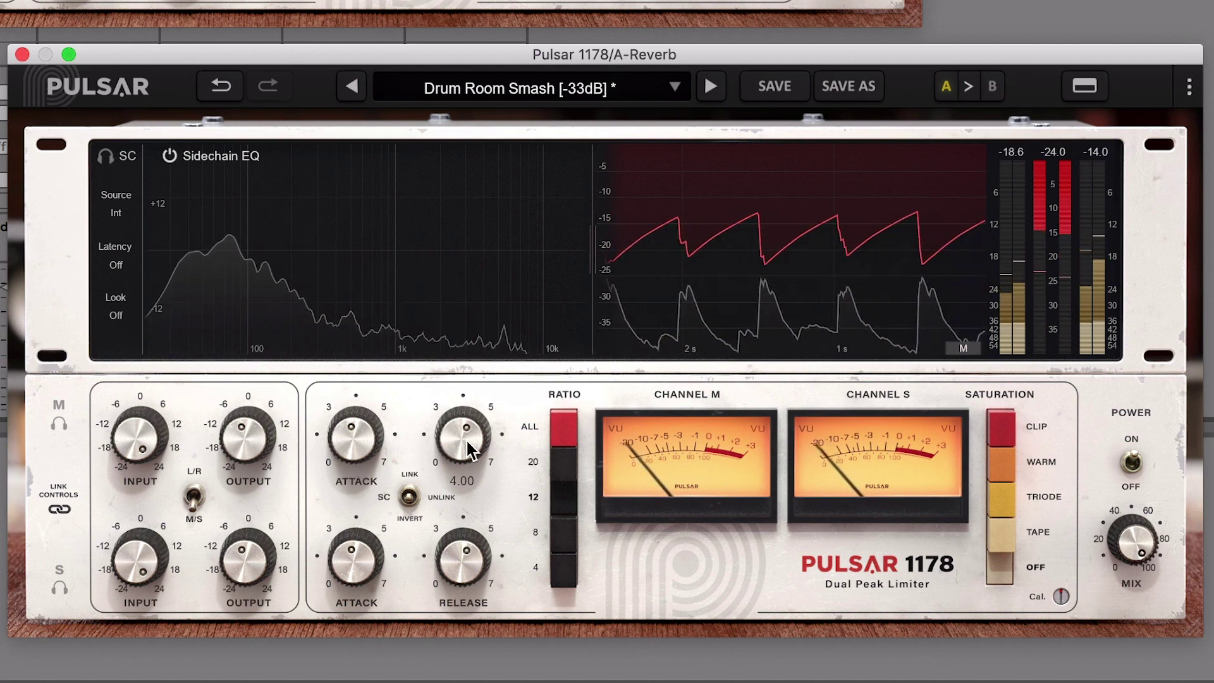
Sweep the A-Reverb compressor's release down, up to 7.00 and back down again
drag(467, 448, 479, 542)
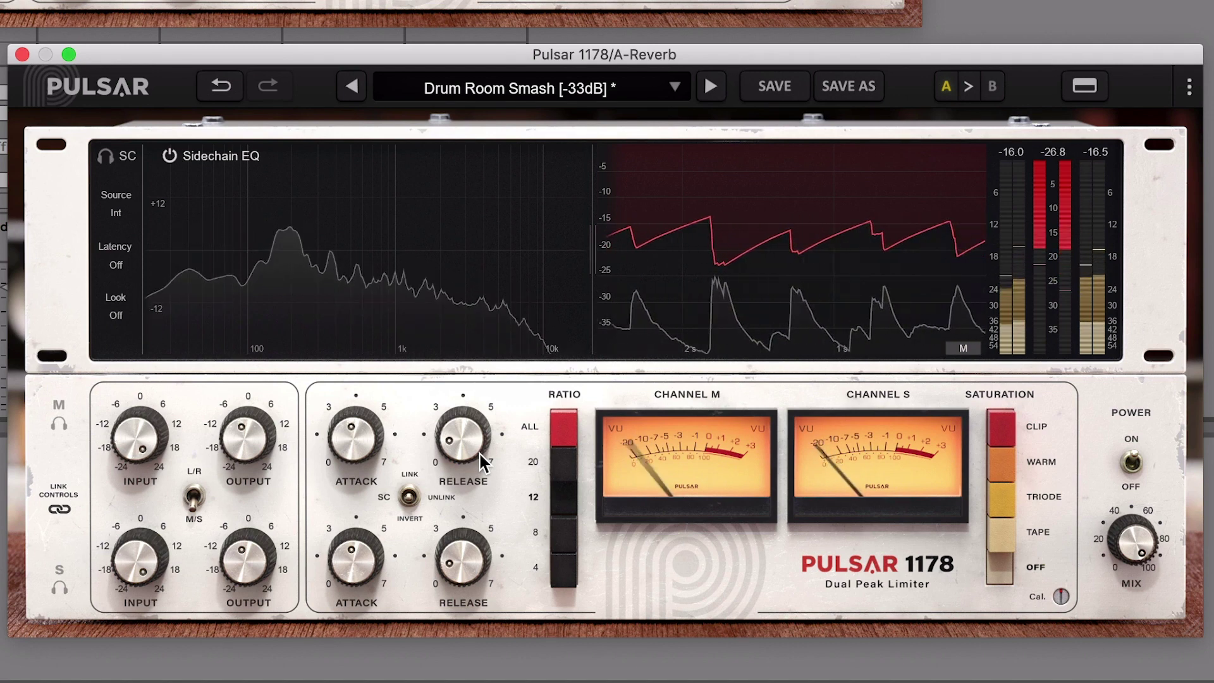
mouse_move(477, 452)
scroll(477, 452, up, 1)
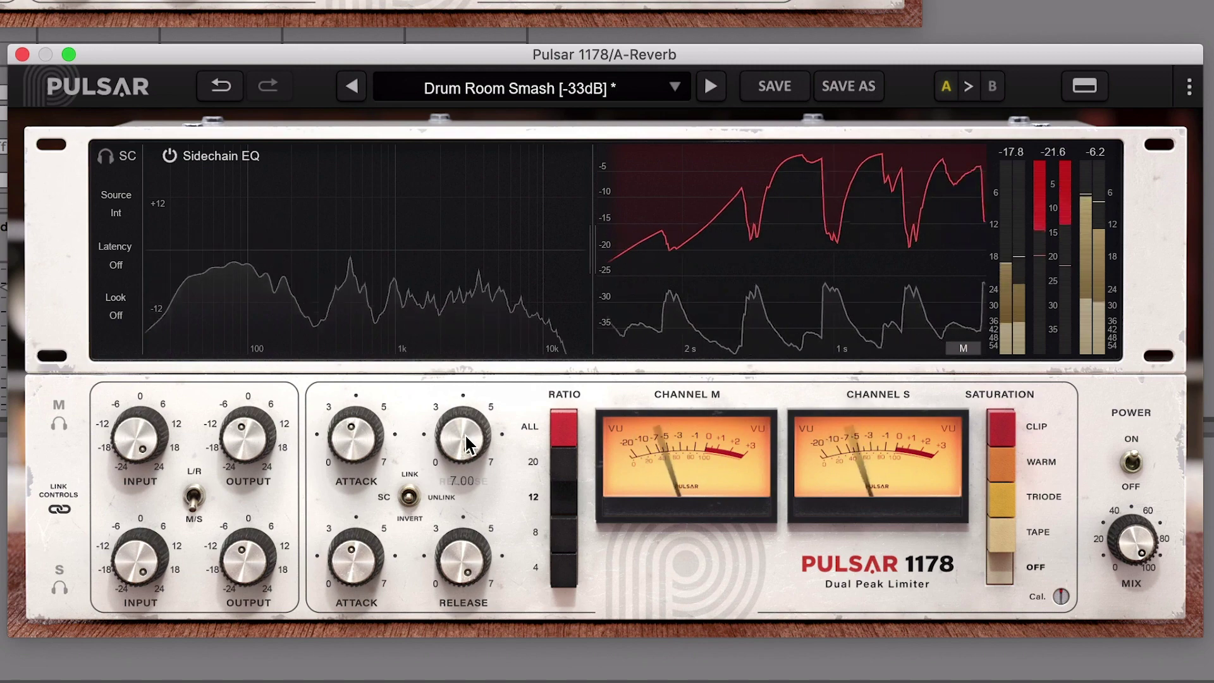
drag(461, 434, 463, 479)
scroll(446, 438, down, 5)
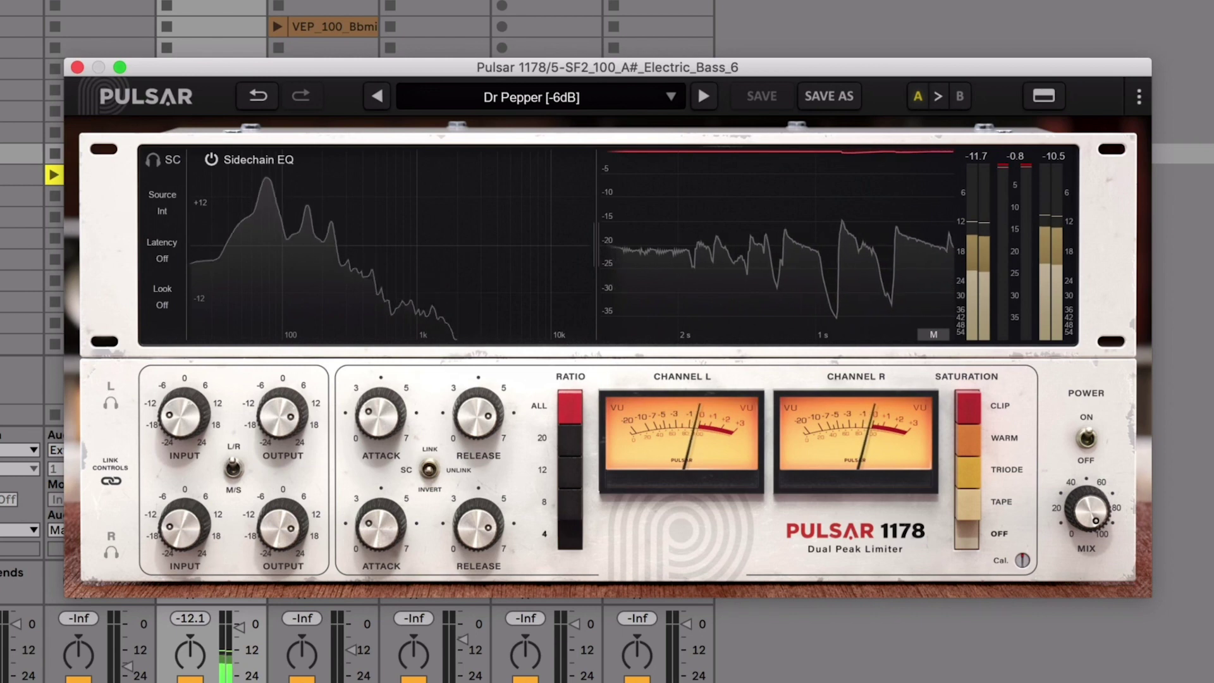
Load the bass preset Double Bass Hot Pizz [-15dB] on the electric bass and adjust its output gain
click(619, 100)
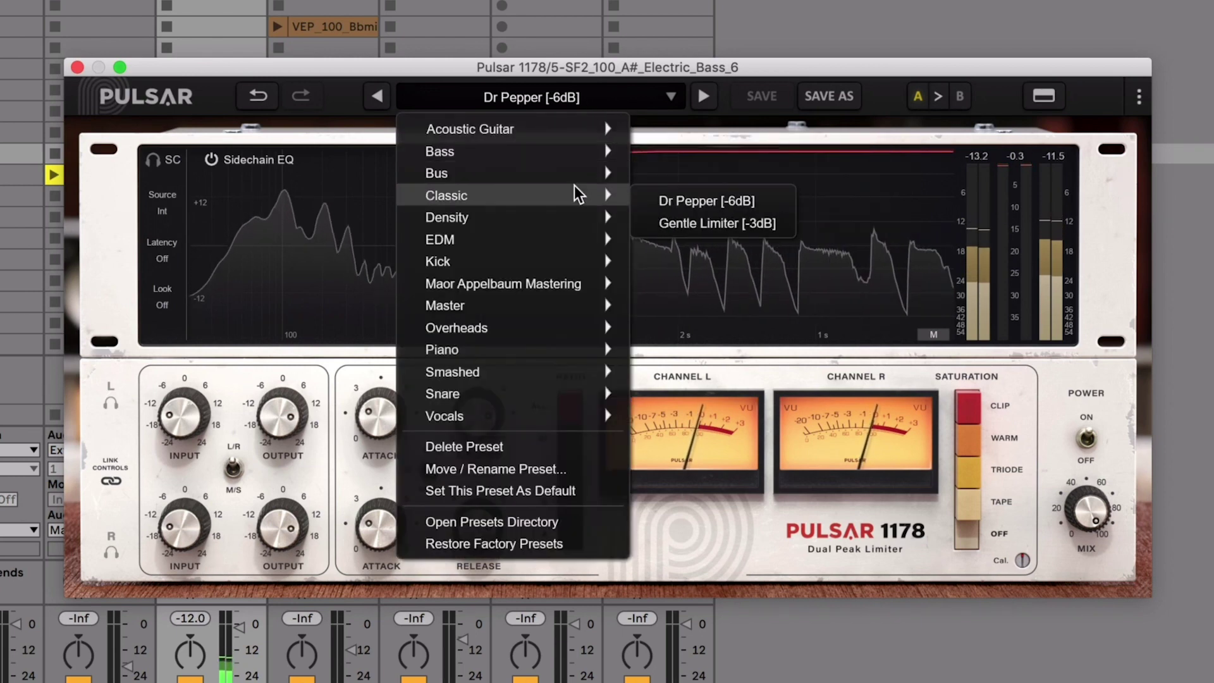
mouse_move(591, 155)
click(668, 156)
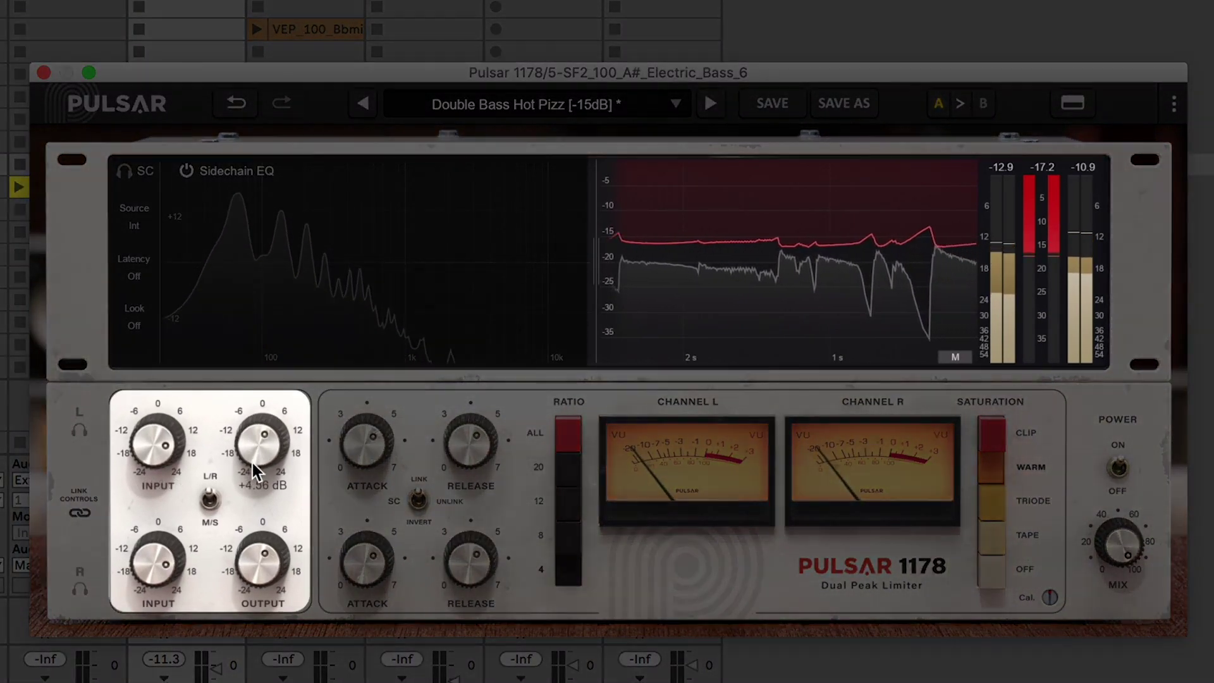
mouse_move(253, 463)
mouse_down()
mouse_move(267, 444)
mouse_move(267, 459)
mouse_up()
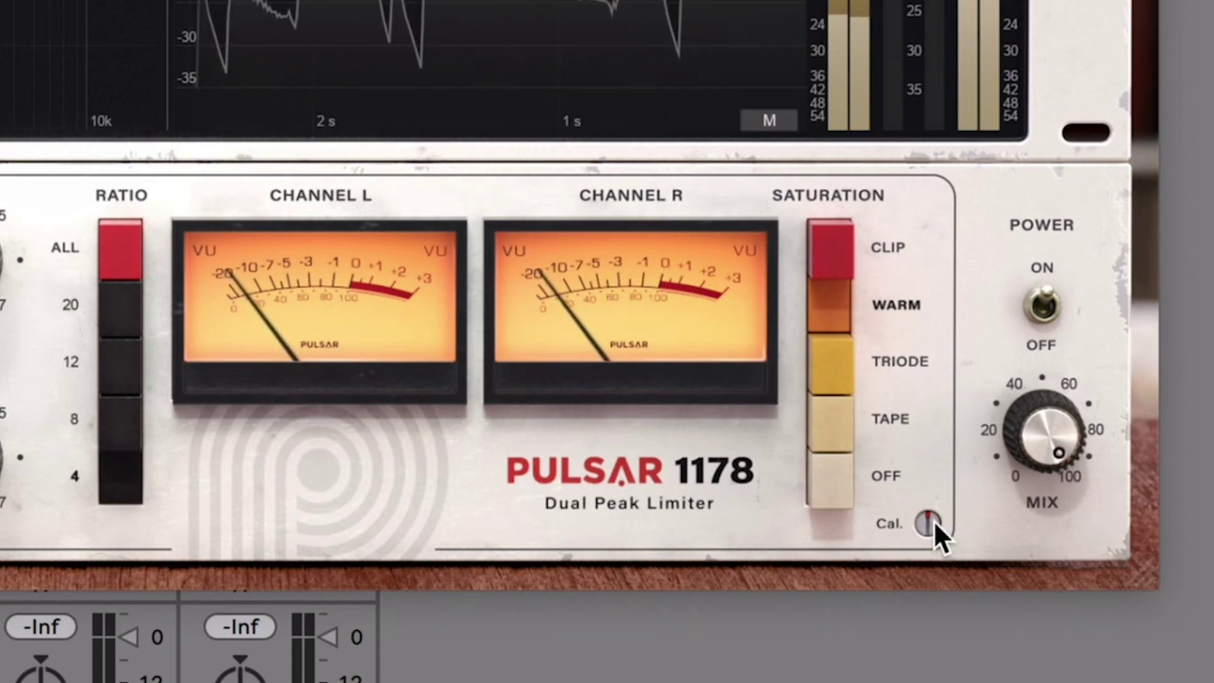
Audition the Warm saturation by raising its calibration to about 6.12 dB and returning it to about 0.12 dB
drag(933, 520, 946, 415)
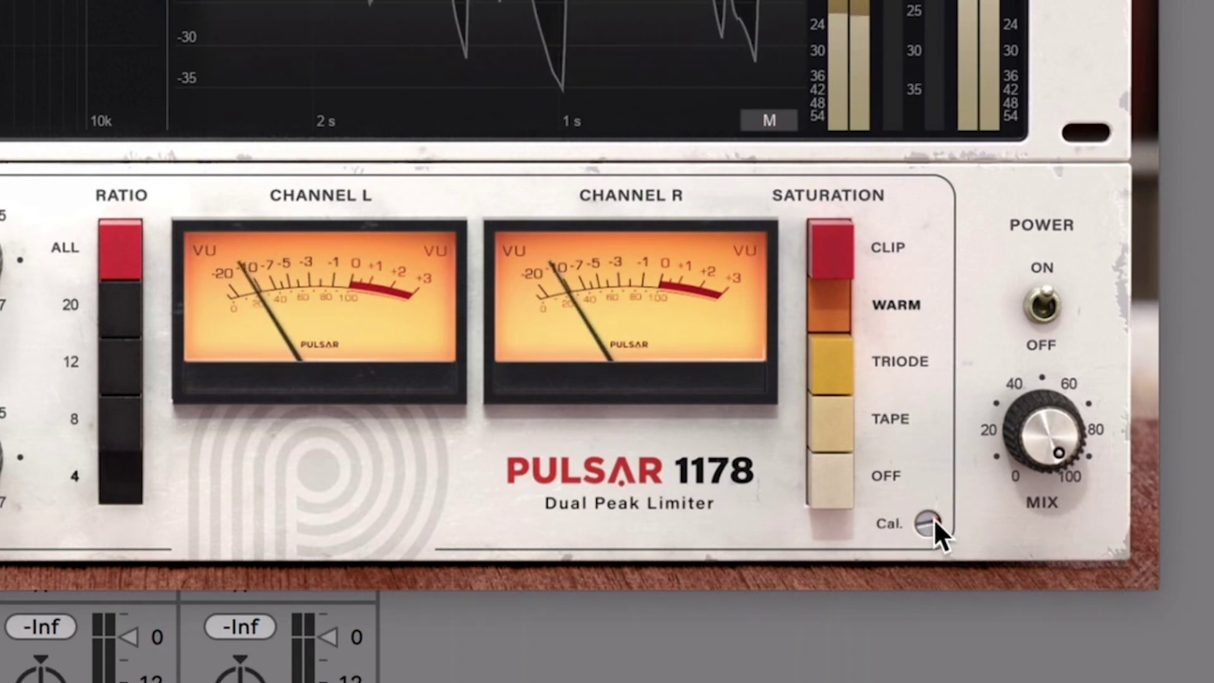
mouse_move(936, 515)
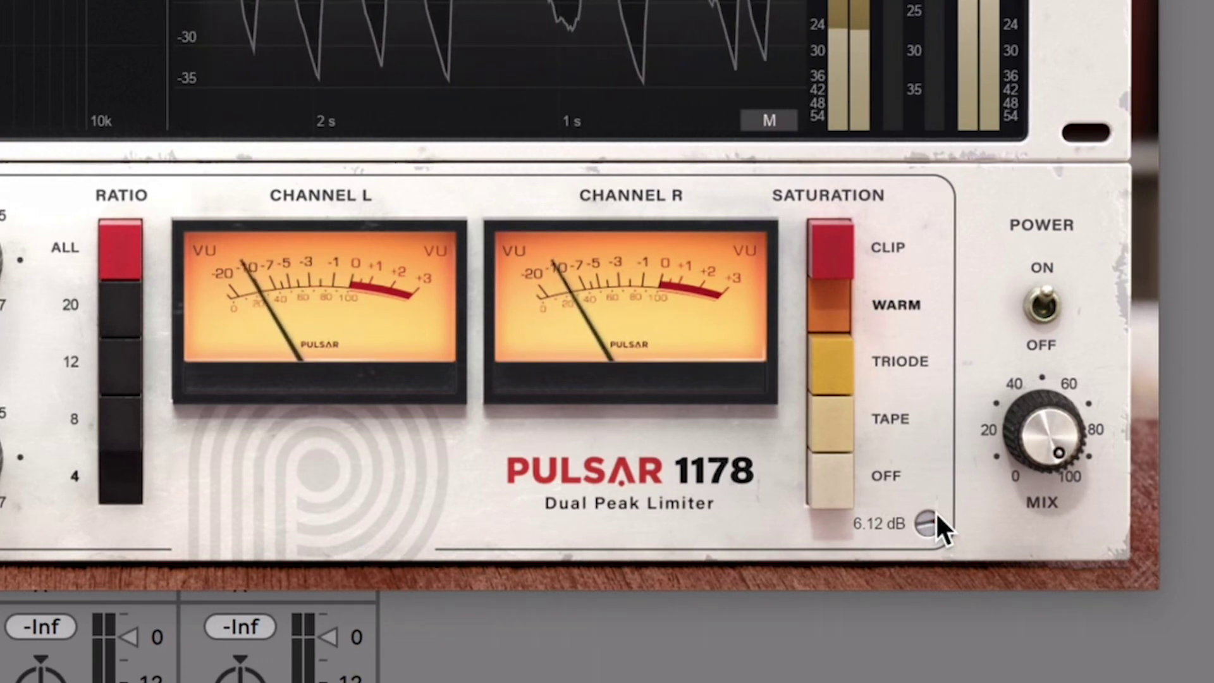
drag(935, 511, 931, 571)
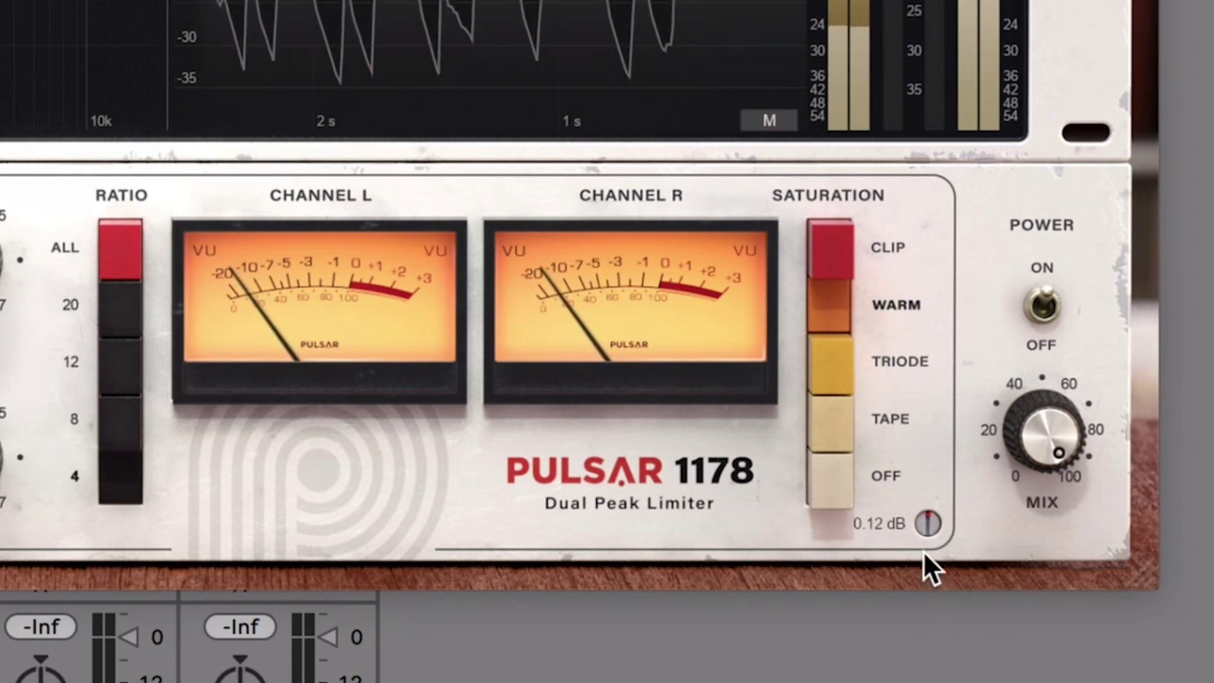
Audition the Tape and Triode saturation modes, sweeping the calibration of each, up to about 3.60 dB on Tape
click(831, 417)
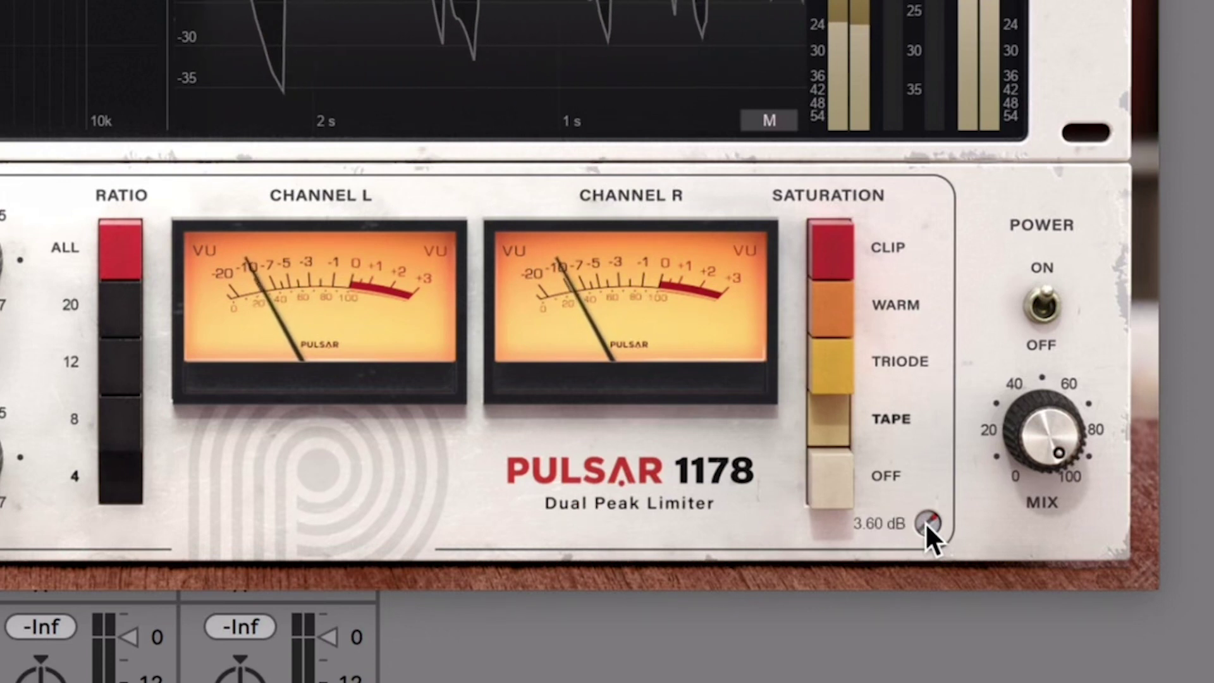
drag(926, 525, 916, 592)
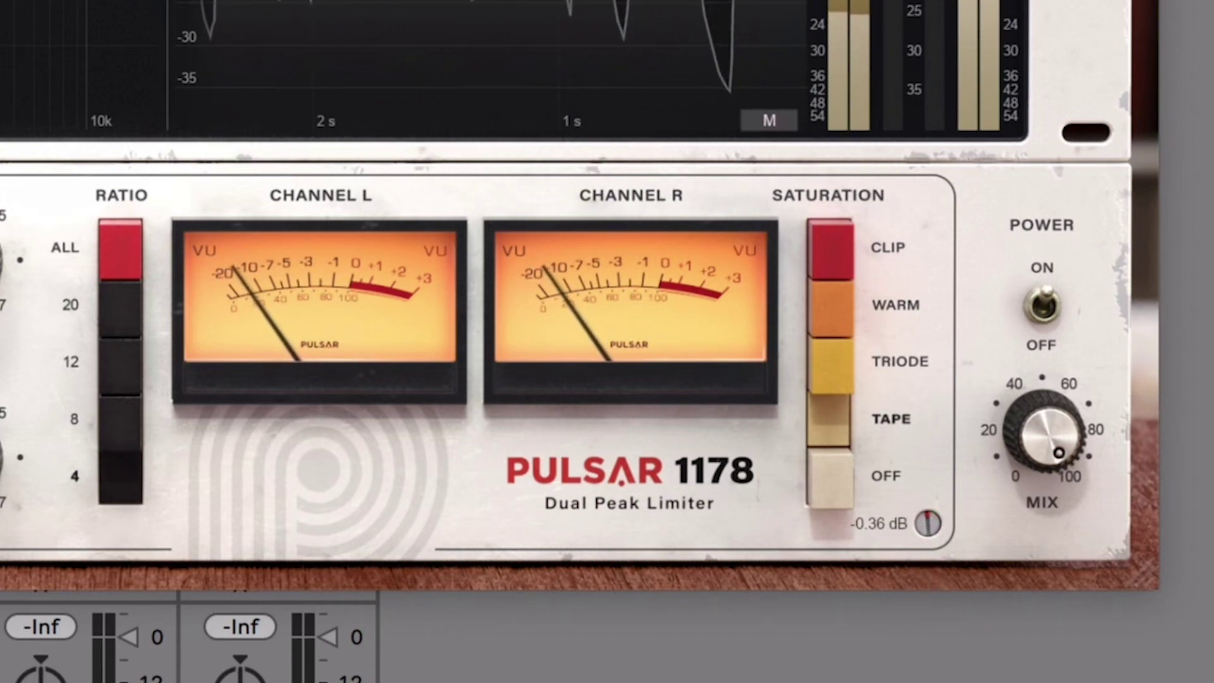
click(842, 359)
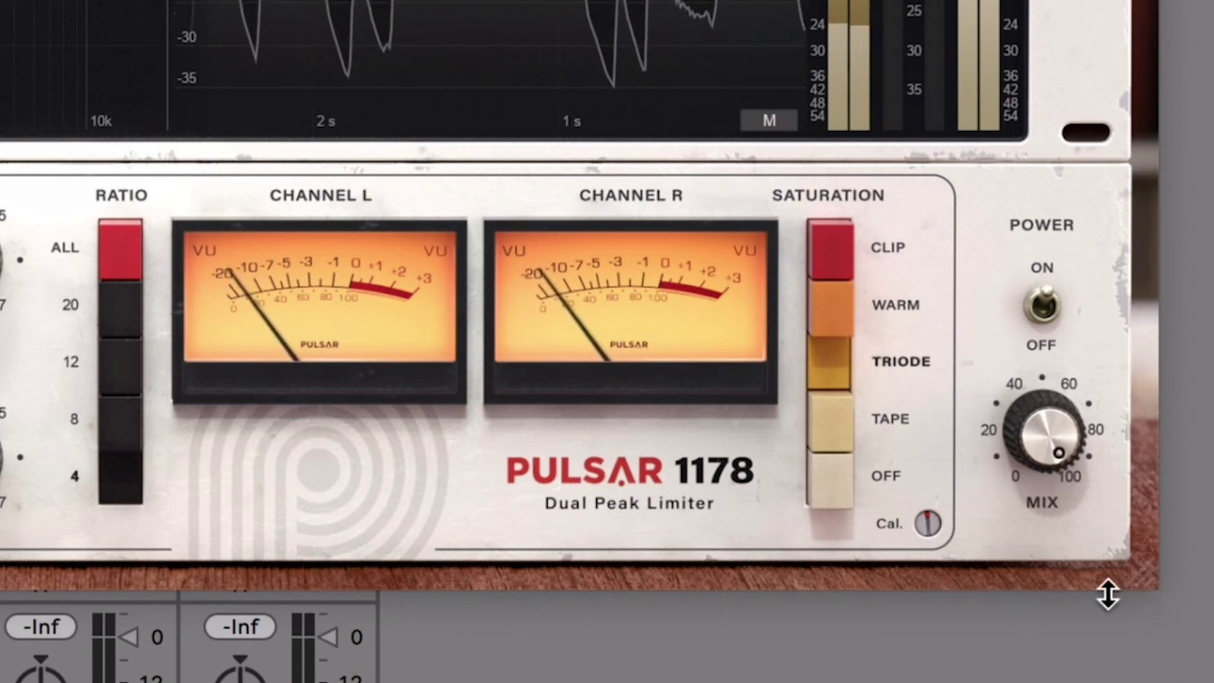
drag(929, 519, 946, 450)
drag(968, 392, 984, 351)
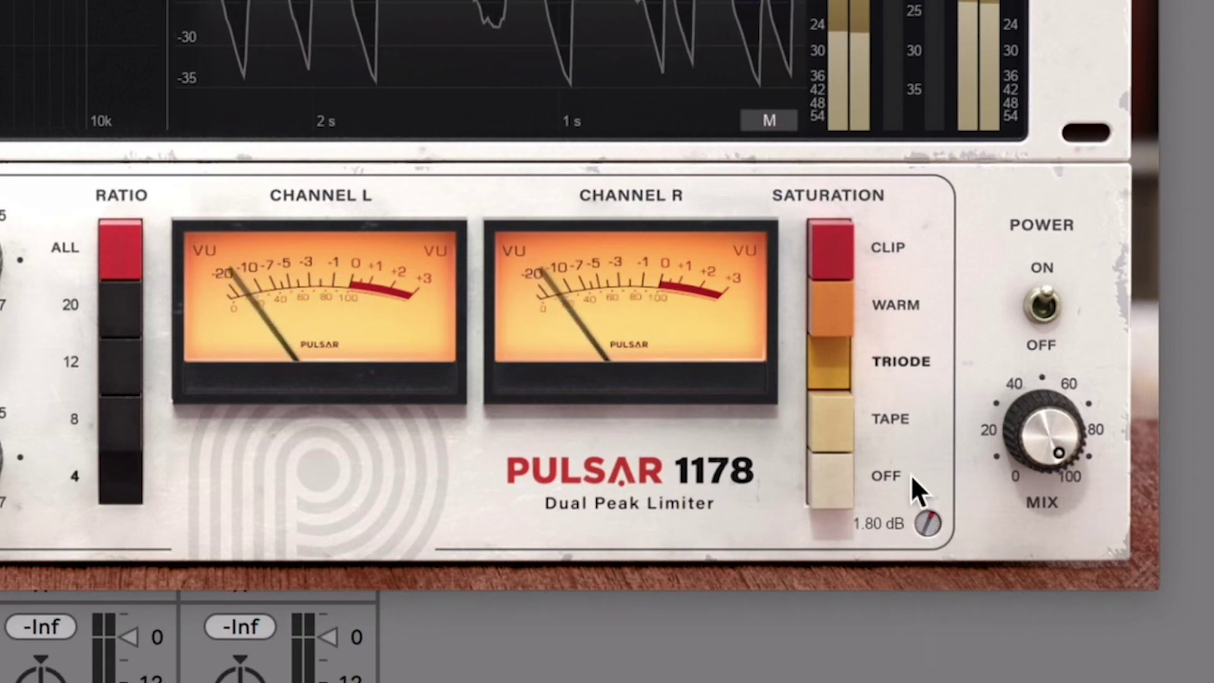
Audition Warm and Clip saturation, raising Clip's calibration to about 5.28 dB, and bring the calibration back down near zero
click(840, 299)
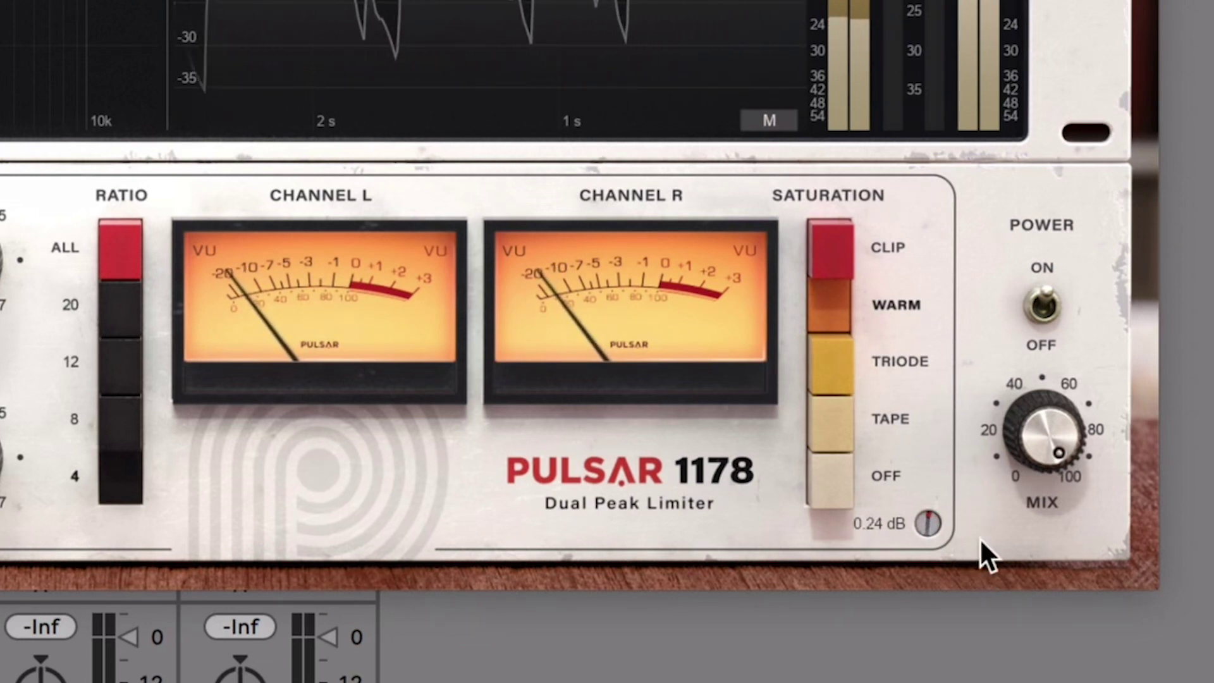
click(818, 237)
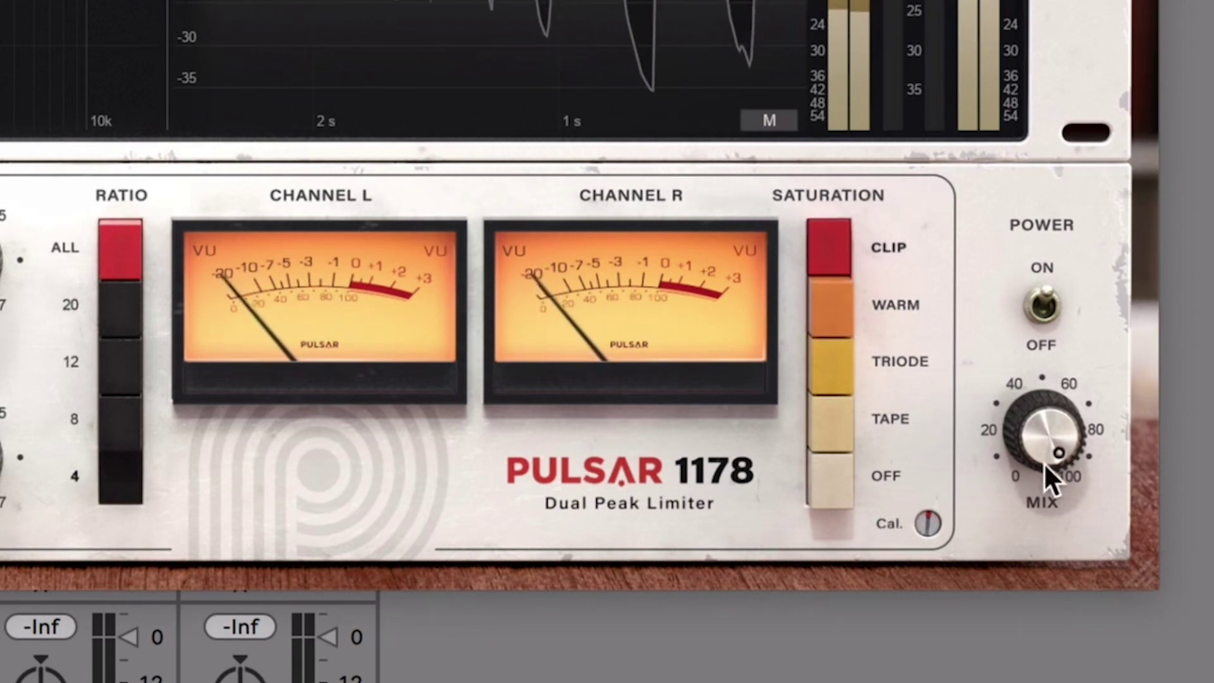
drag(933, 524, 960, 443)
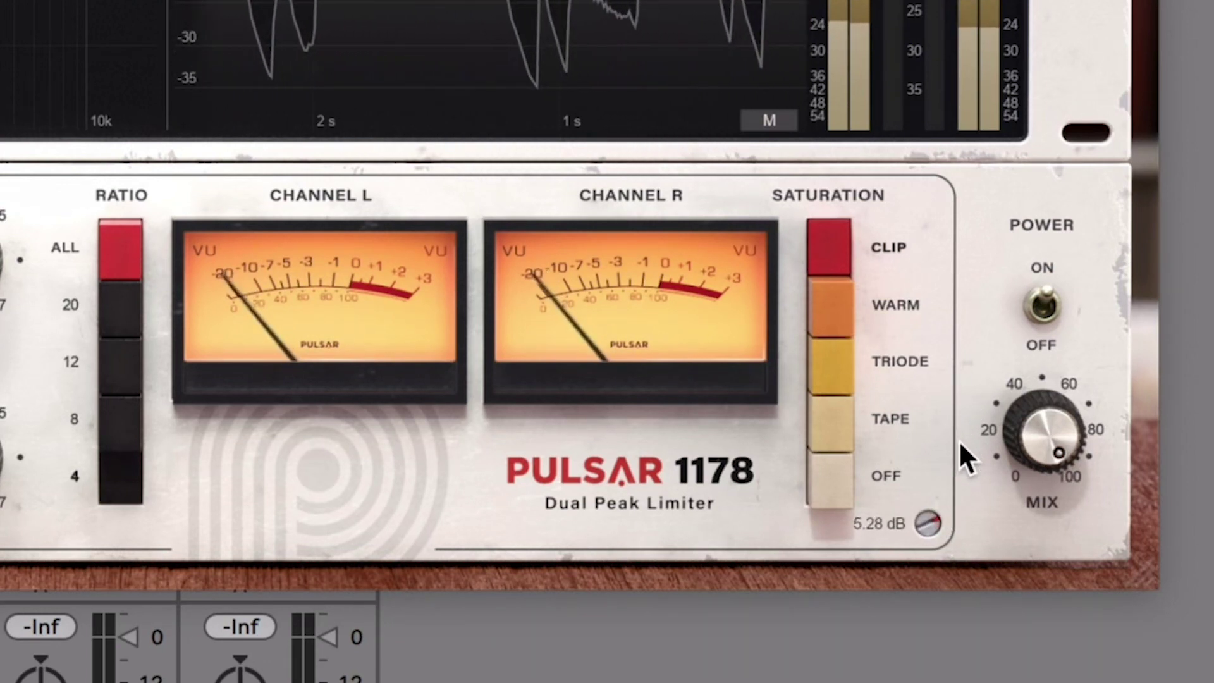
drag(958, 440, 962, 544)
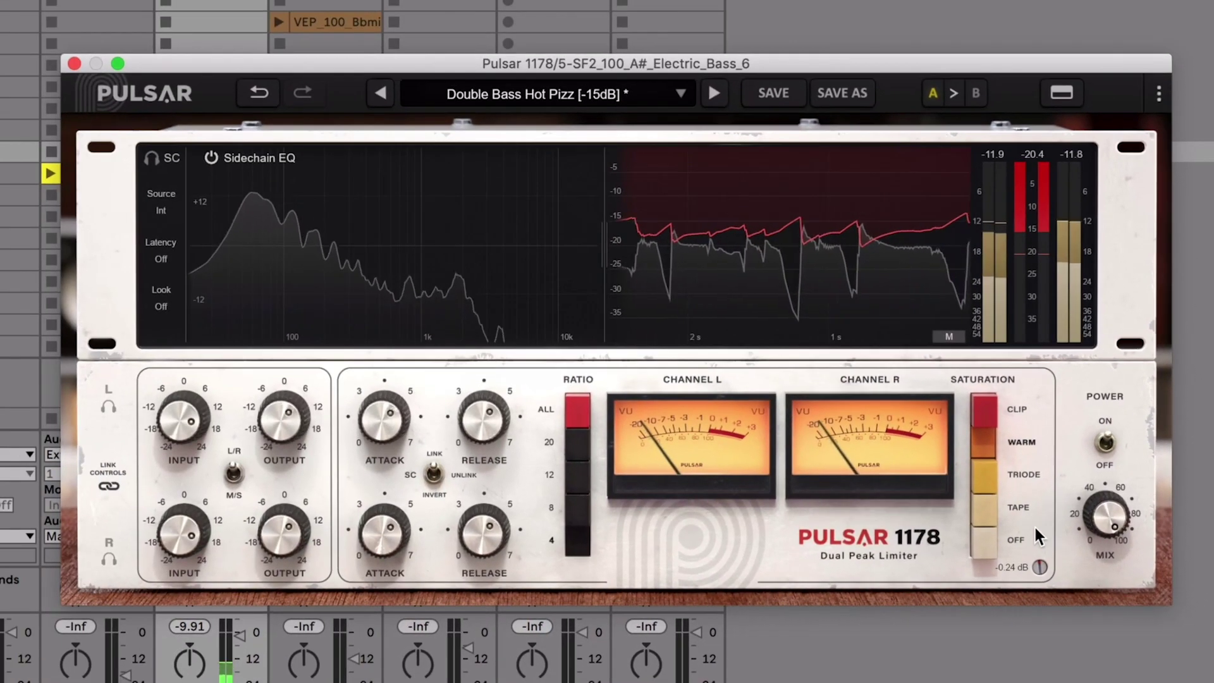
mouse_move(1037, 564)
mouse_down()
mouse_move(1043, 533)
mouse_move(1039, 579)
mouse_up()
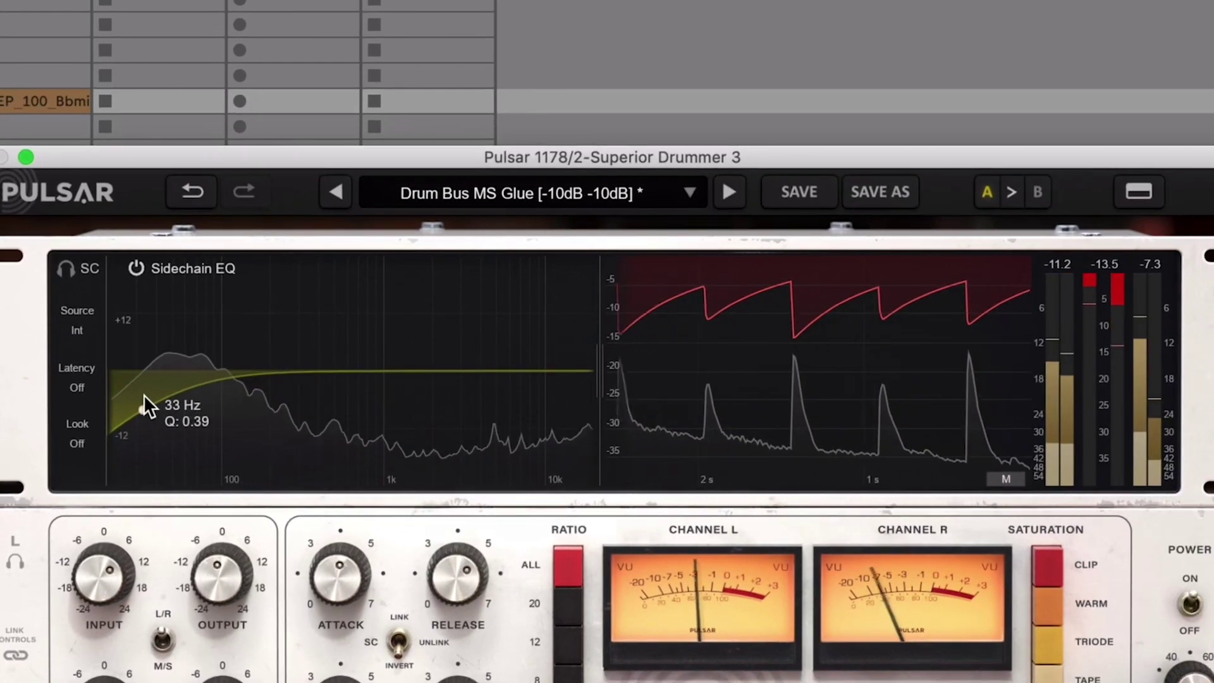
Set the drum bus sidechain EQ's high-pass filter to 43.27 Hz with Q 0.35, and toggle the band off and on to compare
drag(213, 360, 230, 367)
mouse_move(158, 401)
mouse_down()
mouse_move(183, 403)
mouse_move(161, 405)
mouse_up()
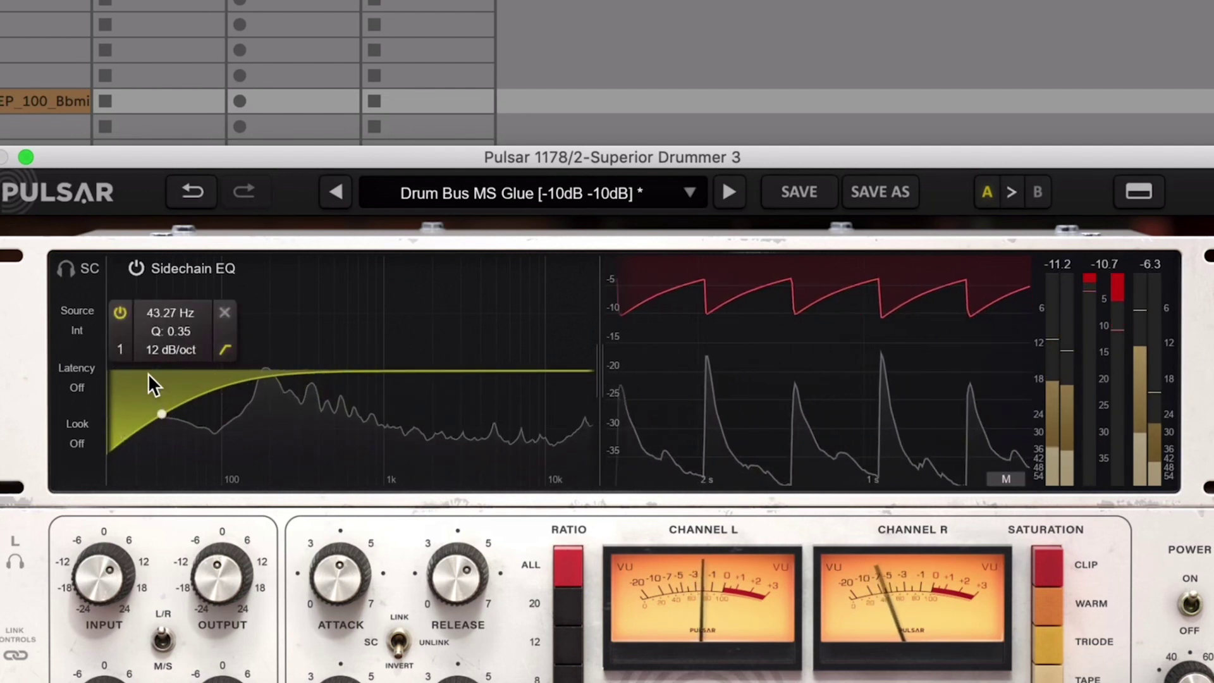
click(121, 313)
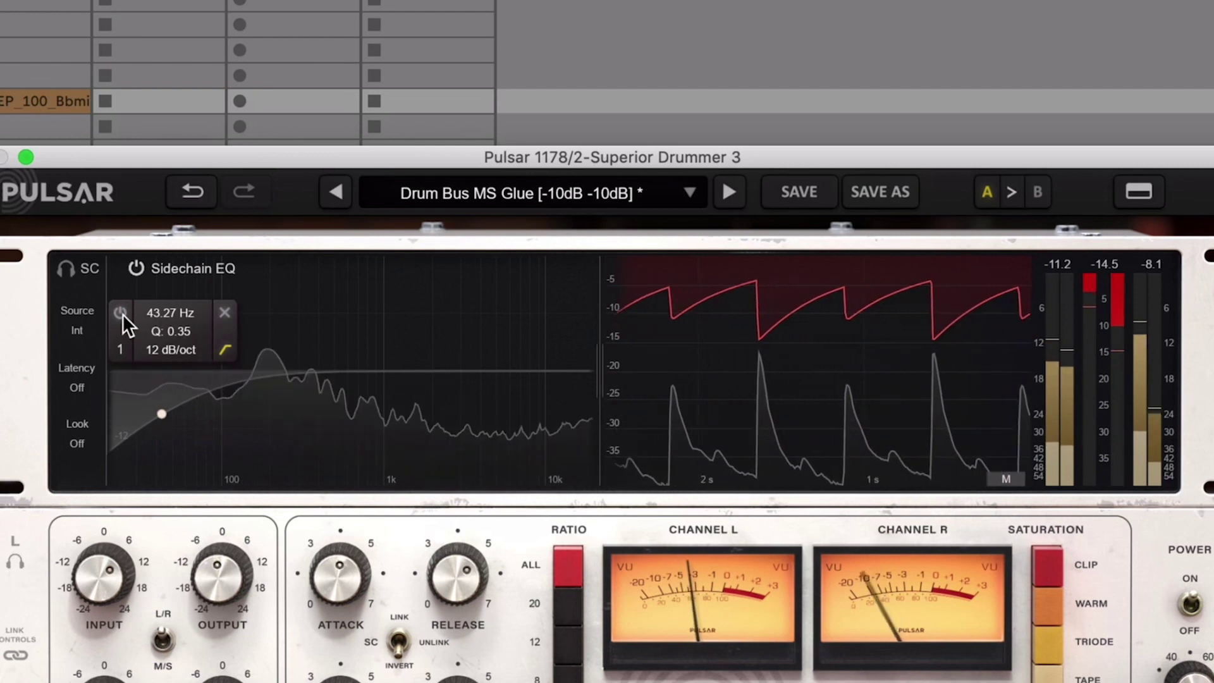
click(121, 313)
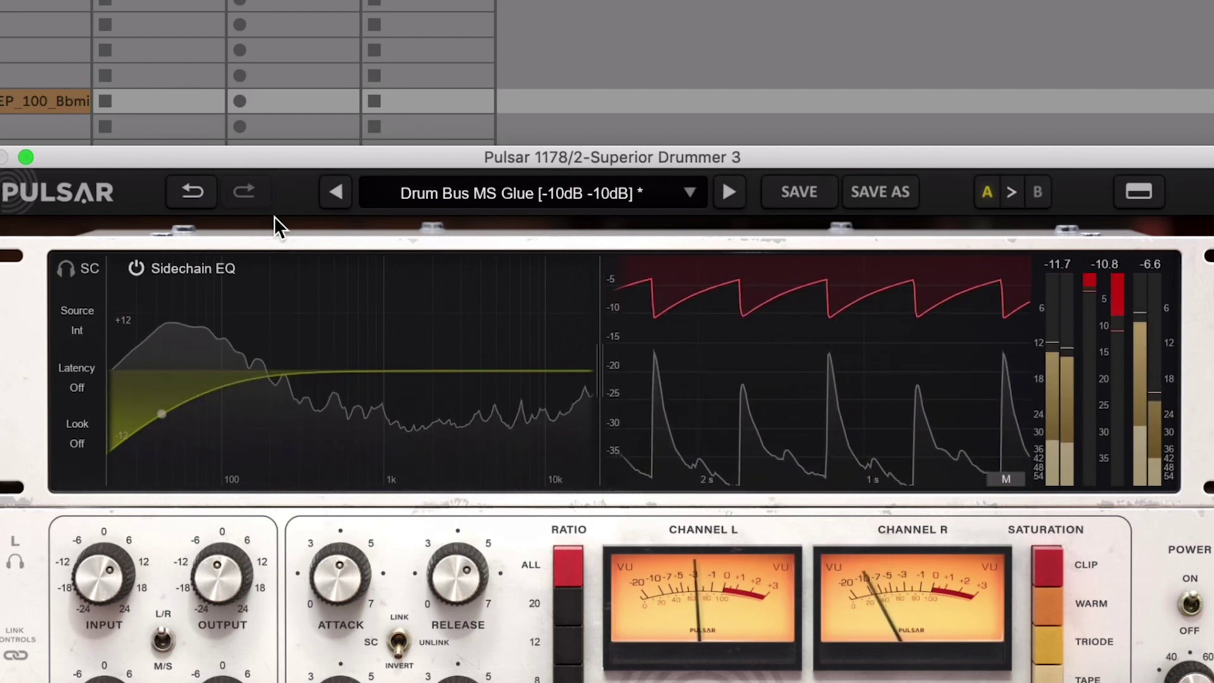
Add a bell boost of +5.69 dB at about 350 Hz to the drum bus sidechain EQ
double_click(309, 343)
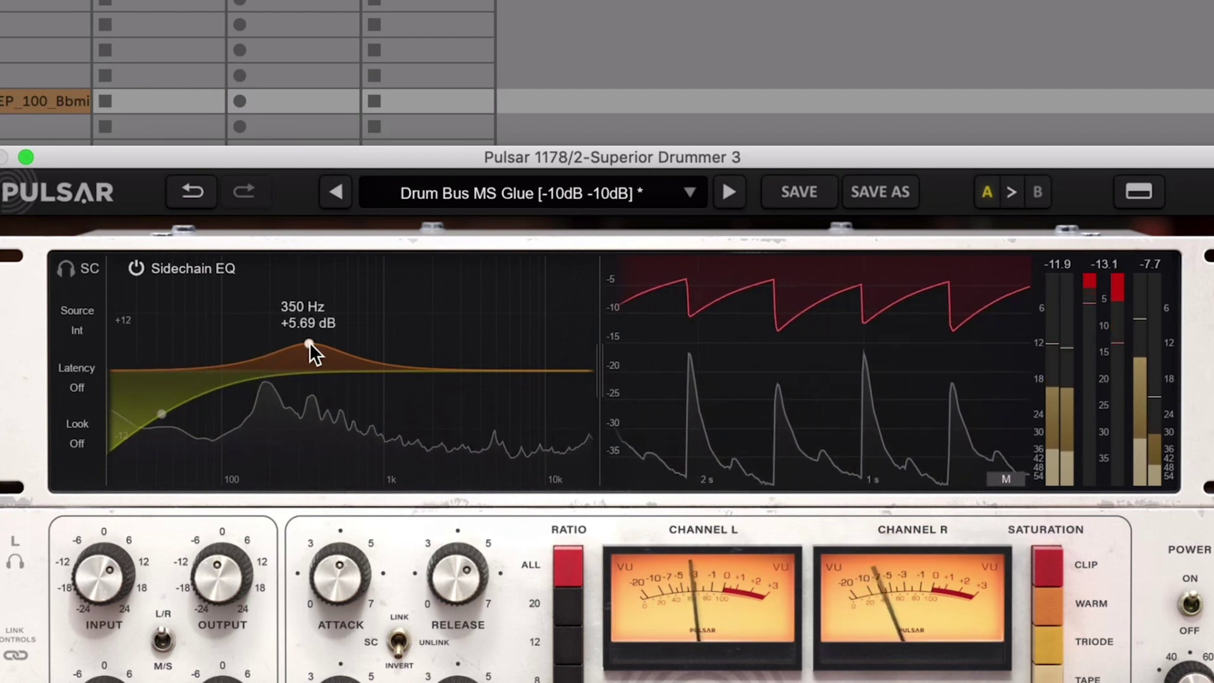
Reshape the drum bus sidechain EQ bell to 222.5 Hz, Q 2.43 and +13.7 dB, and audition the sidechain signal alone
drag(309, 343, 275, 316)
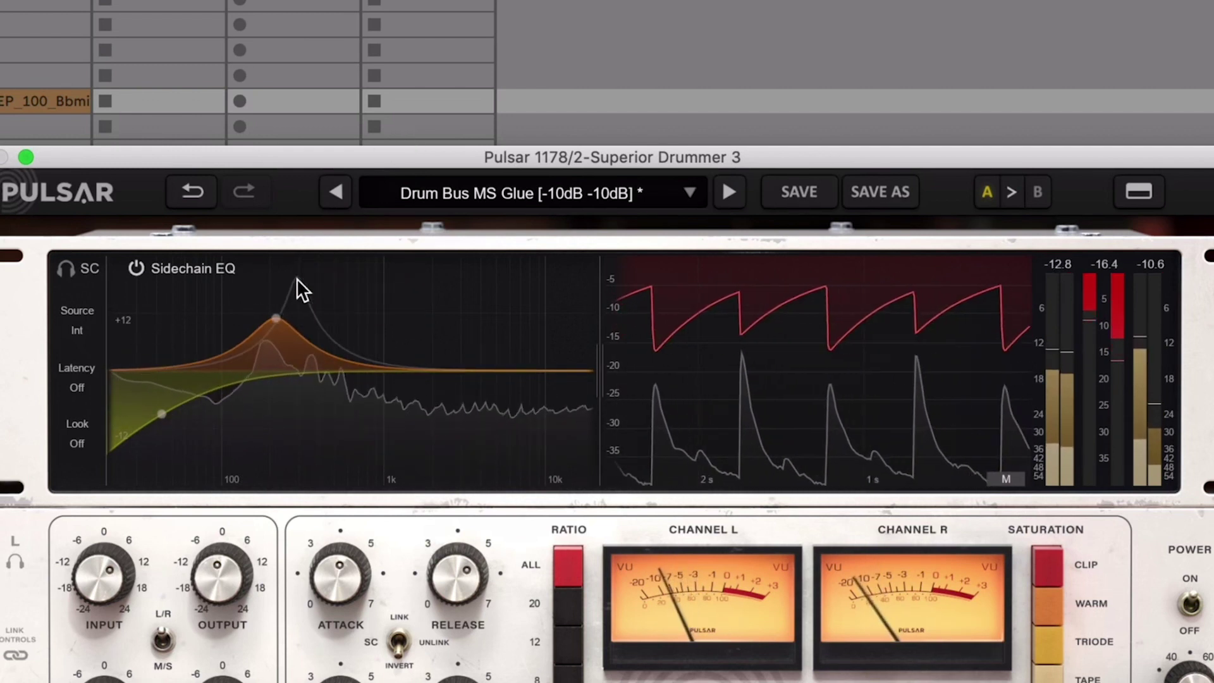
mouse_move(269, 313)
drag(273, 318, 276, 306)
scroll(276, 306, up, 2)
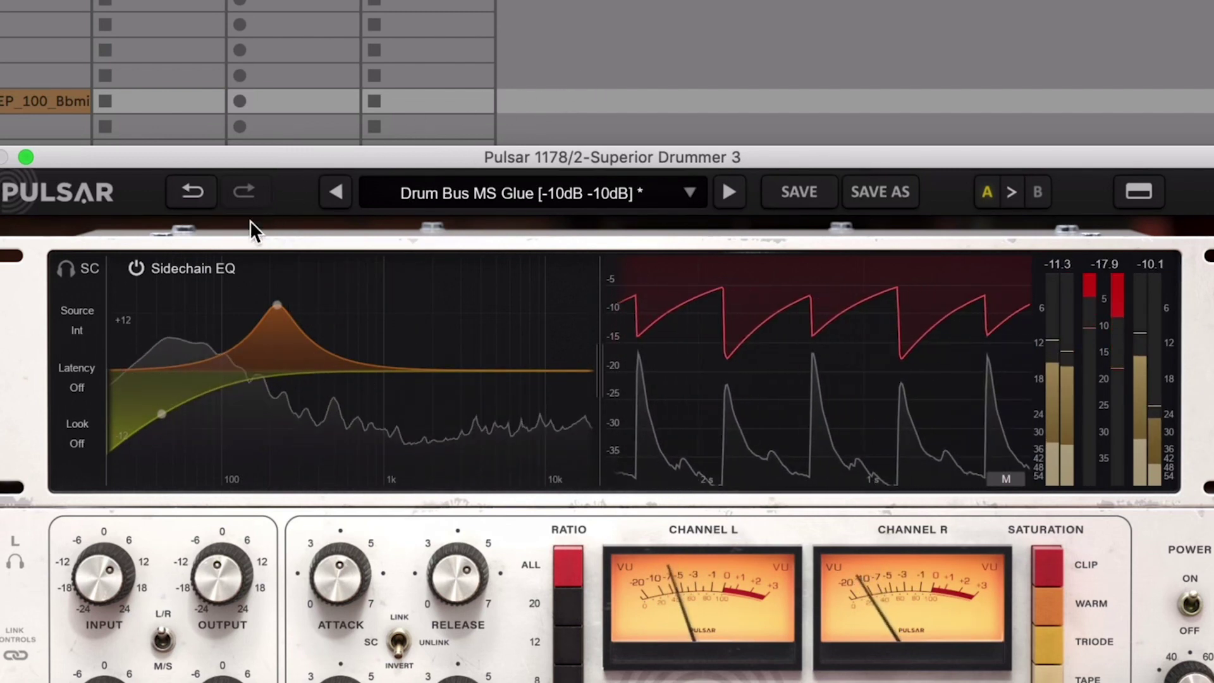
click(73, 272)
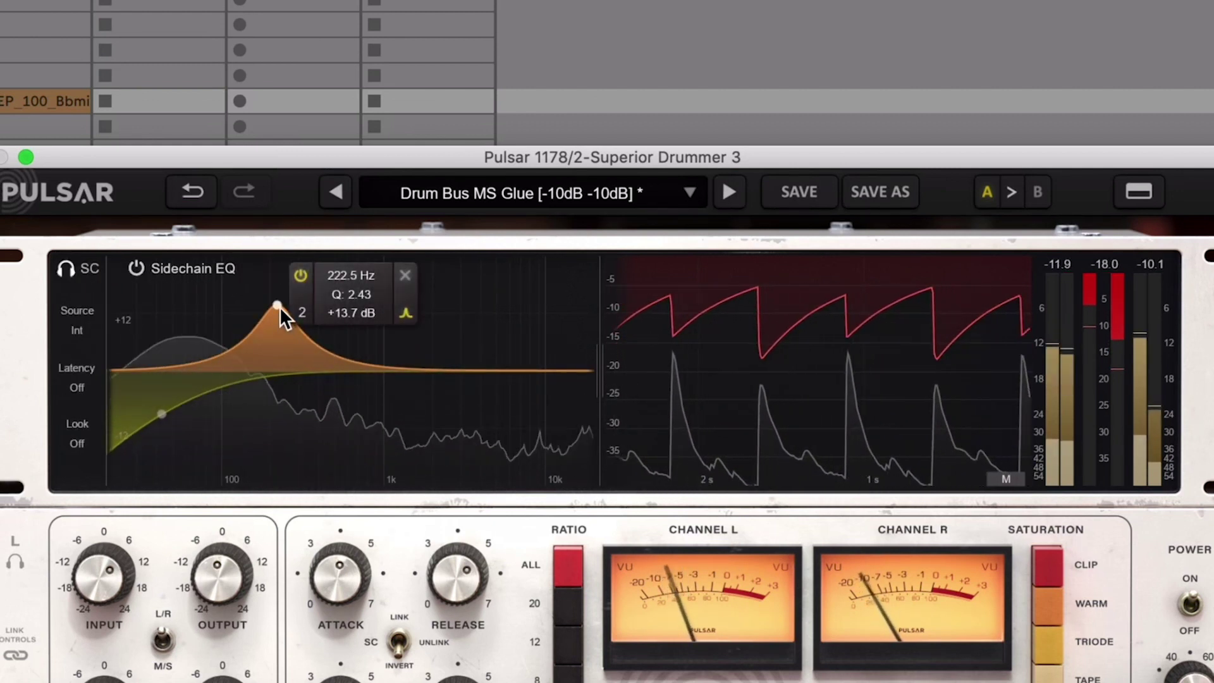
mouse_move(289, 308)
mouse_down()
mouse_move(435, 319)
mouse_move(295, 316)
mouse_move(271, 336)
mouse_move(289, 339)
mouse_move(296, 322)
mouse_up()
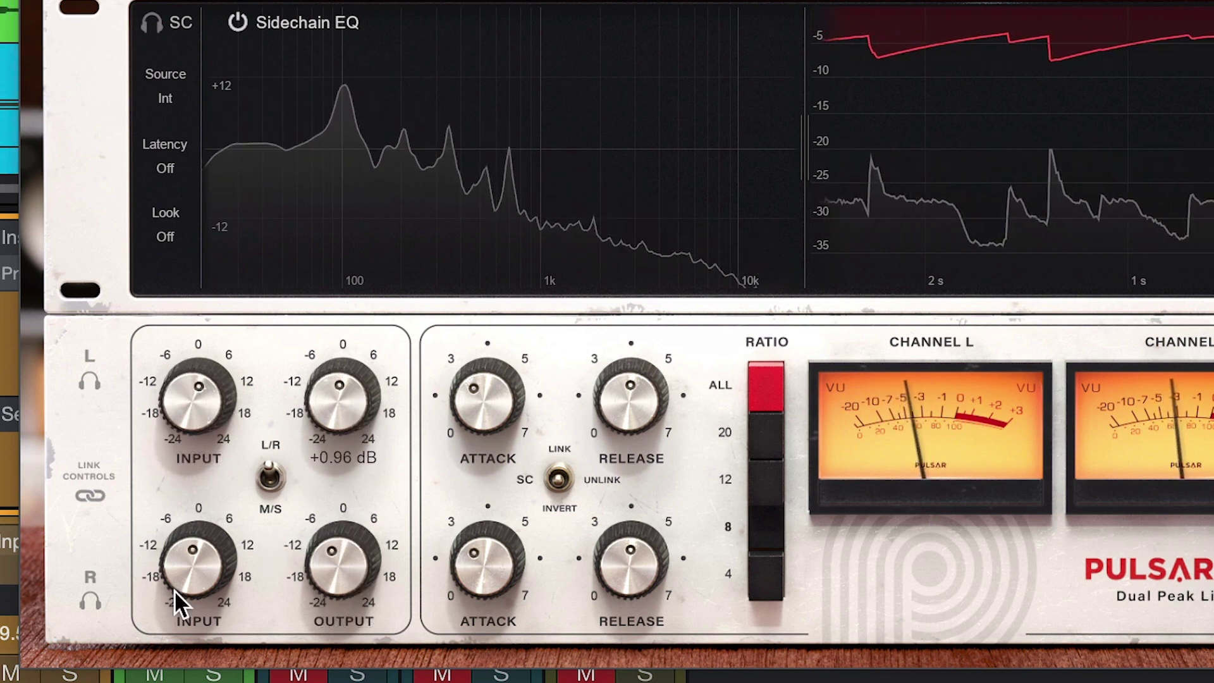
Set the right channel's input gain to -2.16 dB and switch the compressor from left/right to mid/side mode
scroll(180, 586, down, 1)
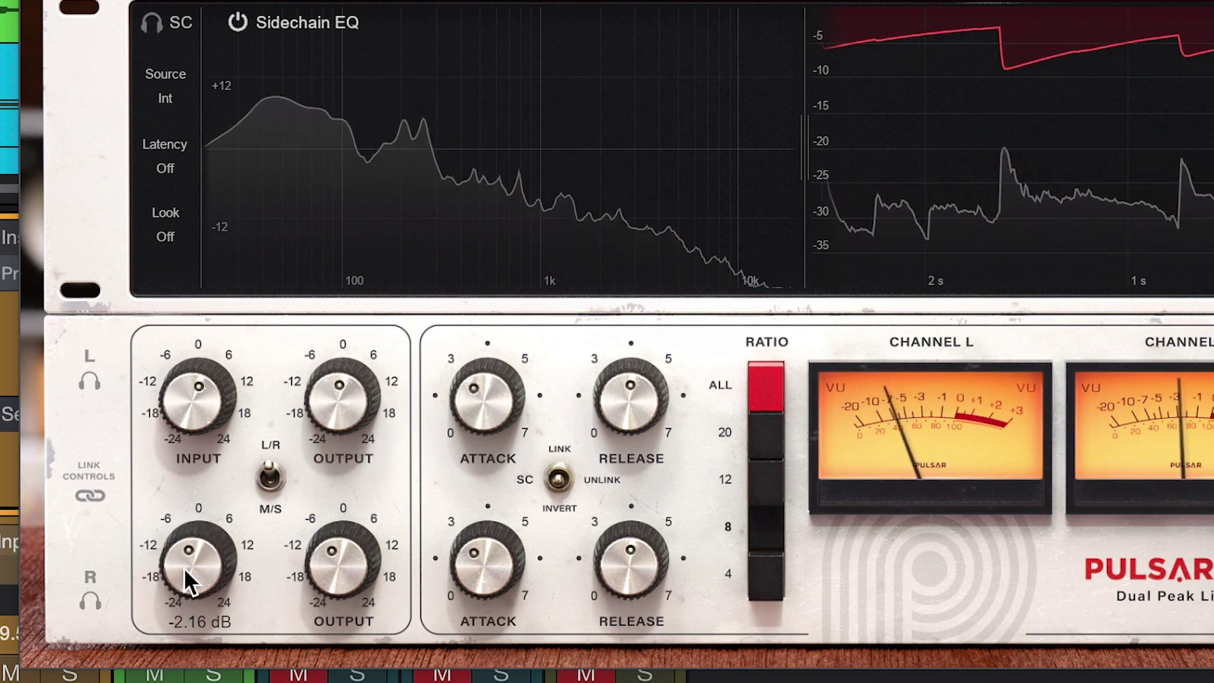
click(269, 478)
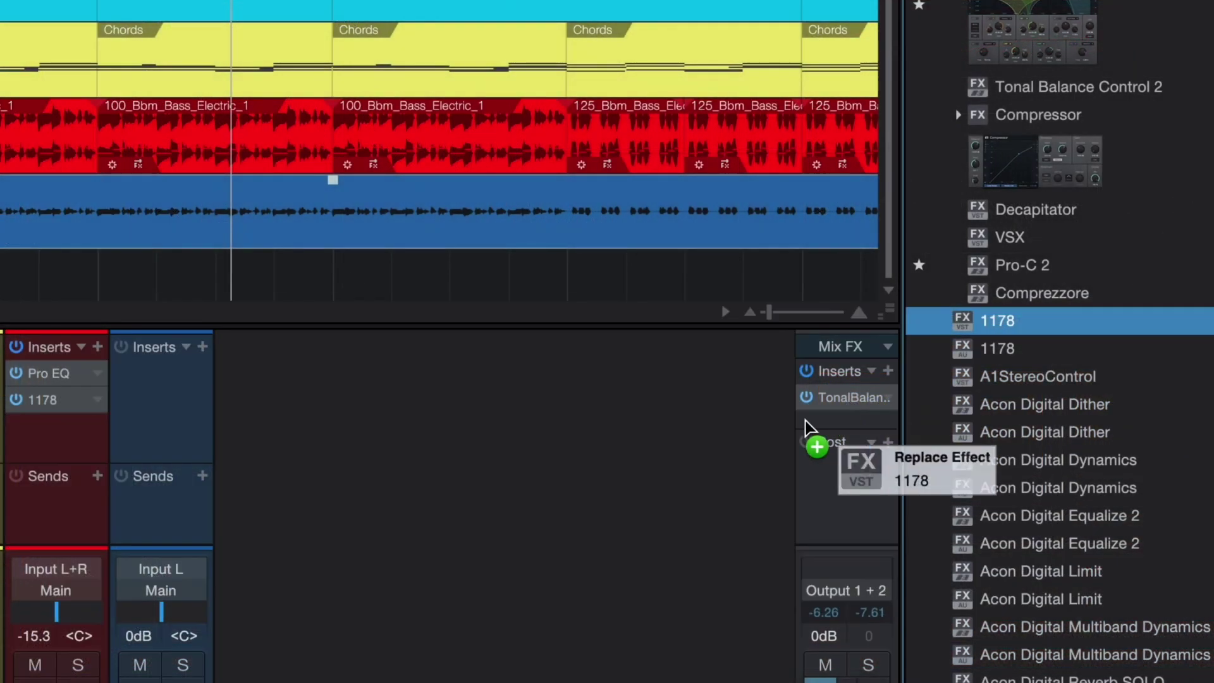
Insert the 1178 VST on the Bassline channel and widen its gain reduction graph
drag(808, 434, 189, 237)
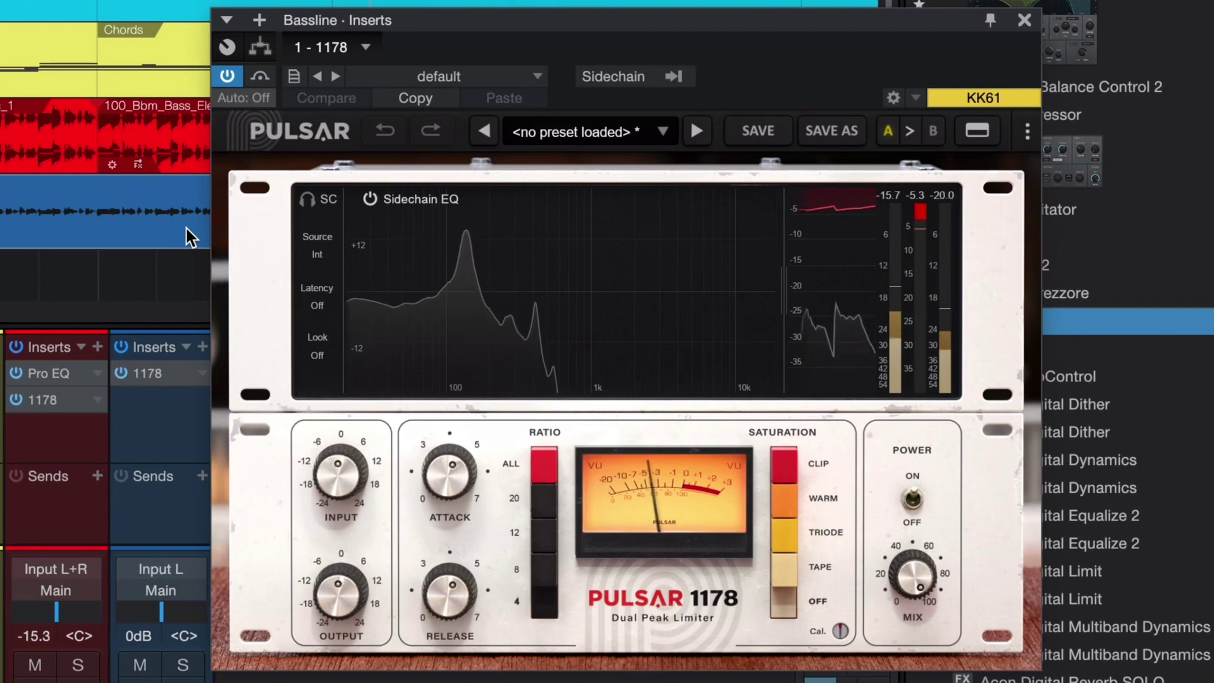
drag(784, 290, 588, 292)
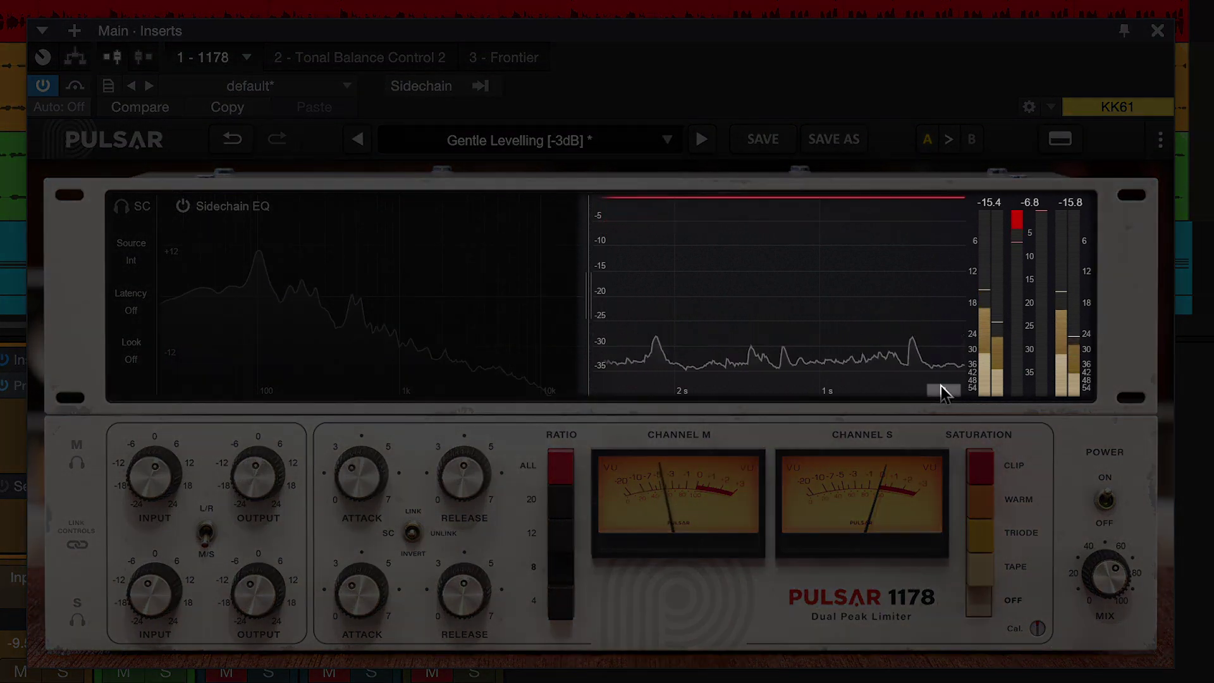
Set the main bus compressor's level graph to the MS-2 view and adjust the side channel's input gain
click(943, 390)
click(944, 390)
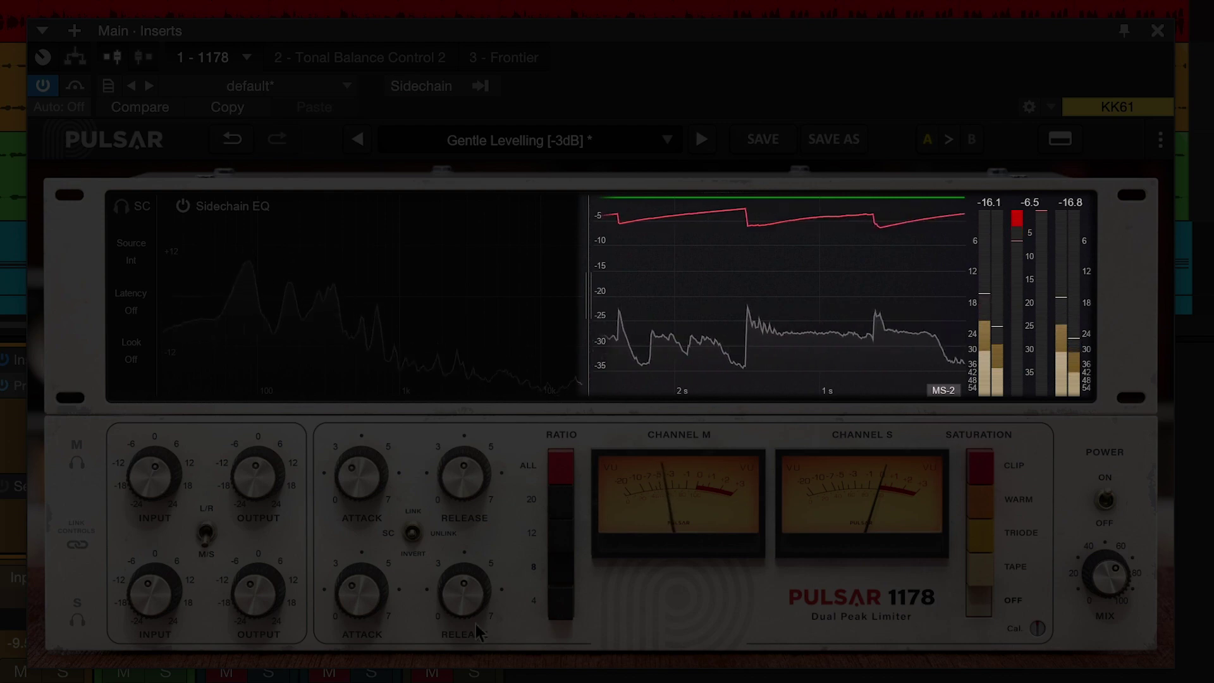
drag(163, 595, 159, 558)
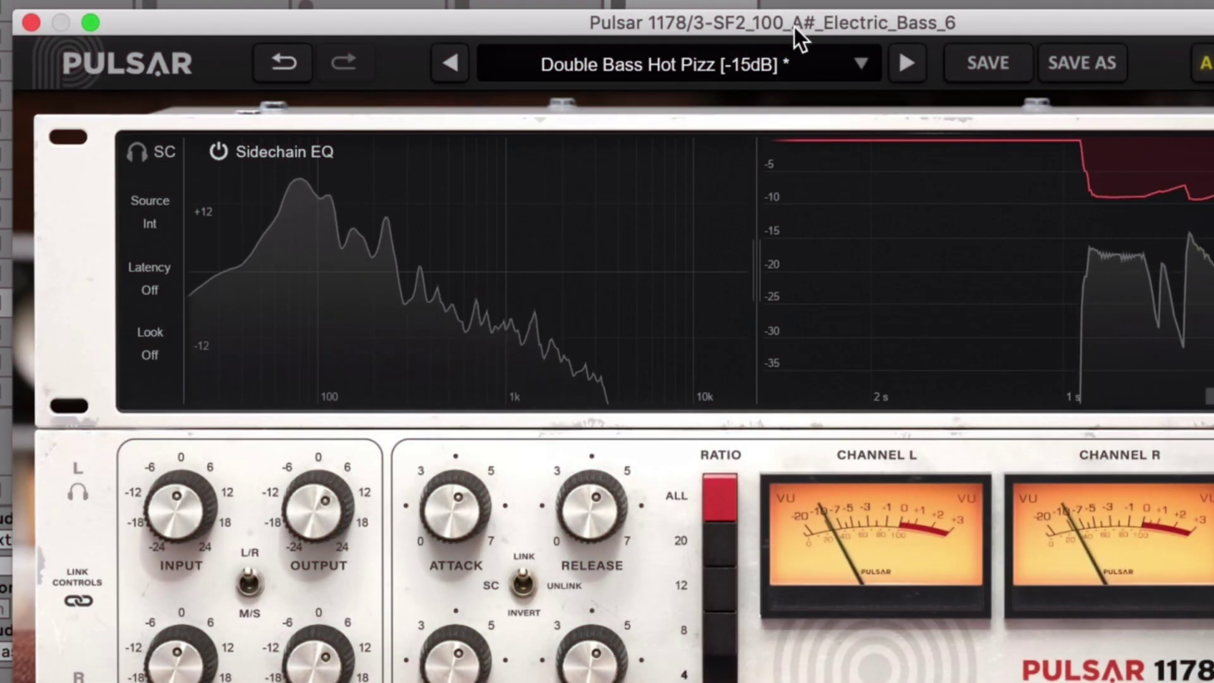
Set the electric bass compressor's sidechain source to external and raise the external sidechain gain to +9.36 dB
mouse_move(135, 275)
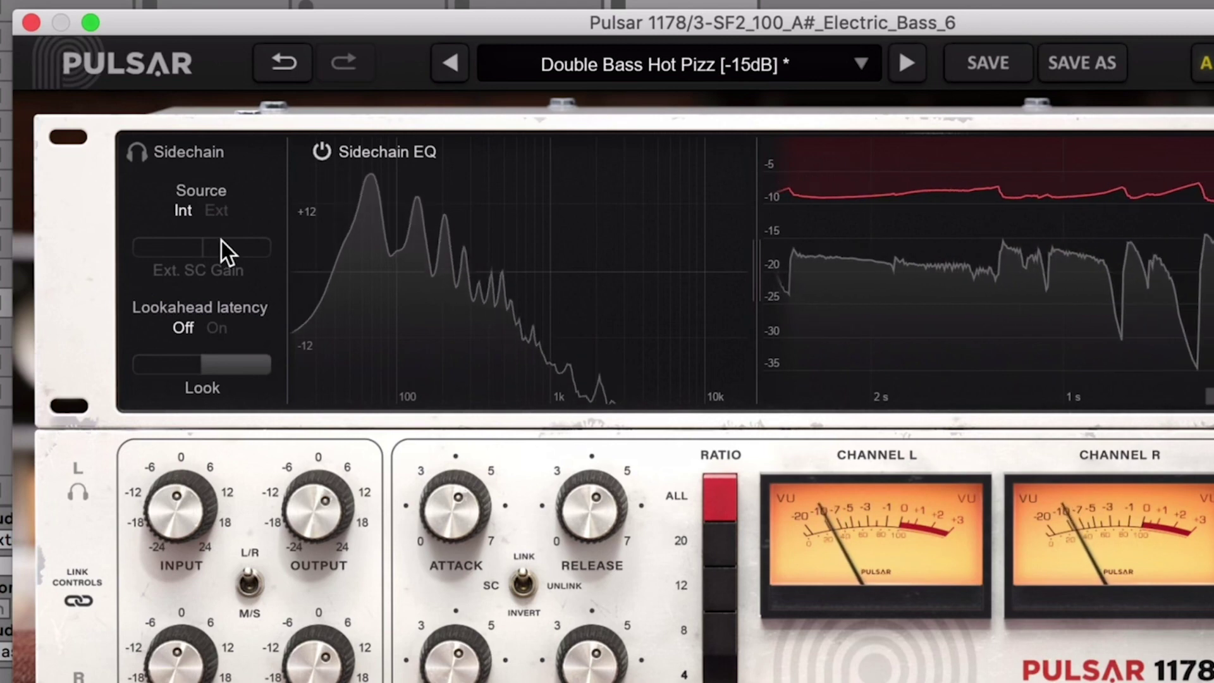
click(220, 218)
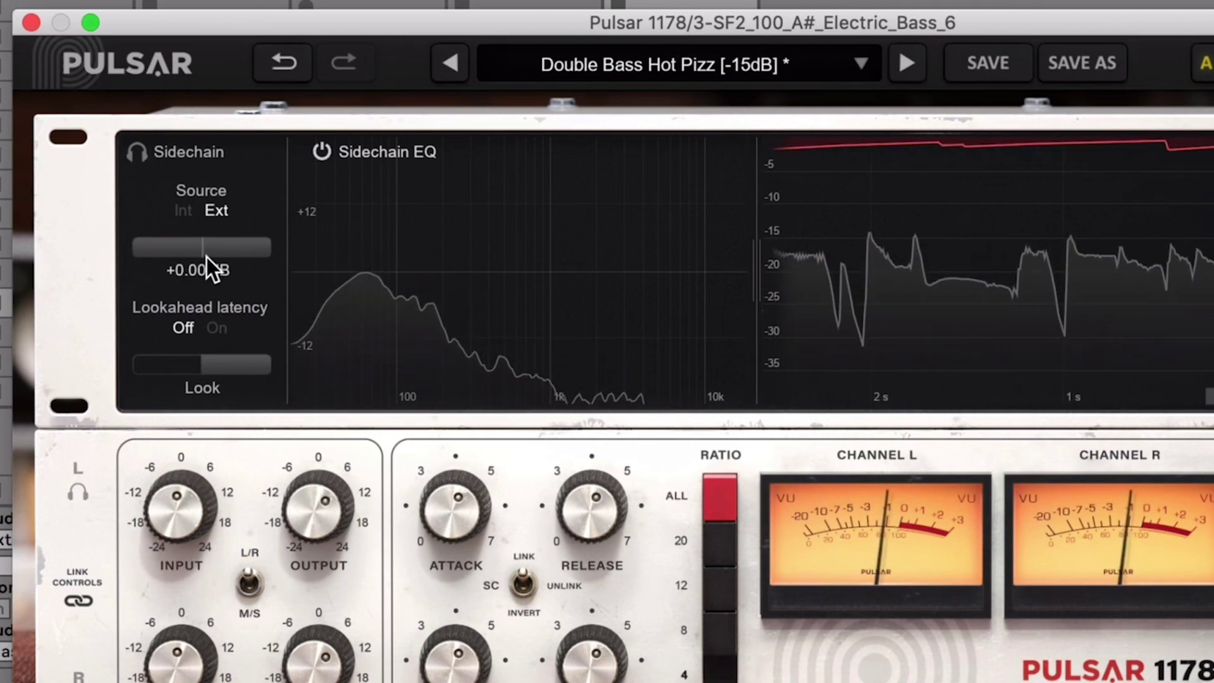
drag(210, 247, 257, 246)
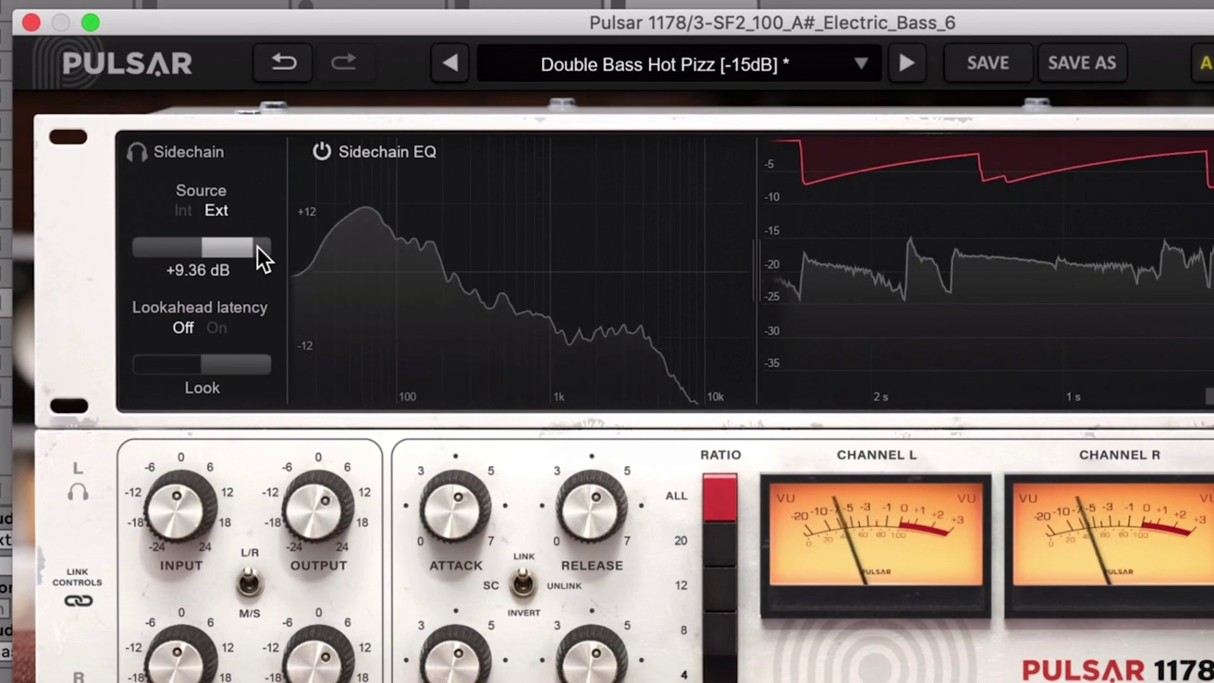
Set the bass compressor's attack and release to 7.00 and readjust the external sidechain gain
drag(435, 551, 493, 354)
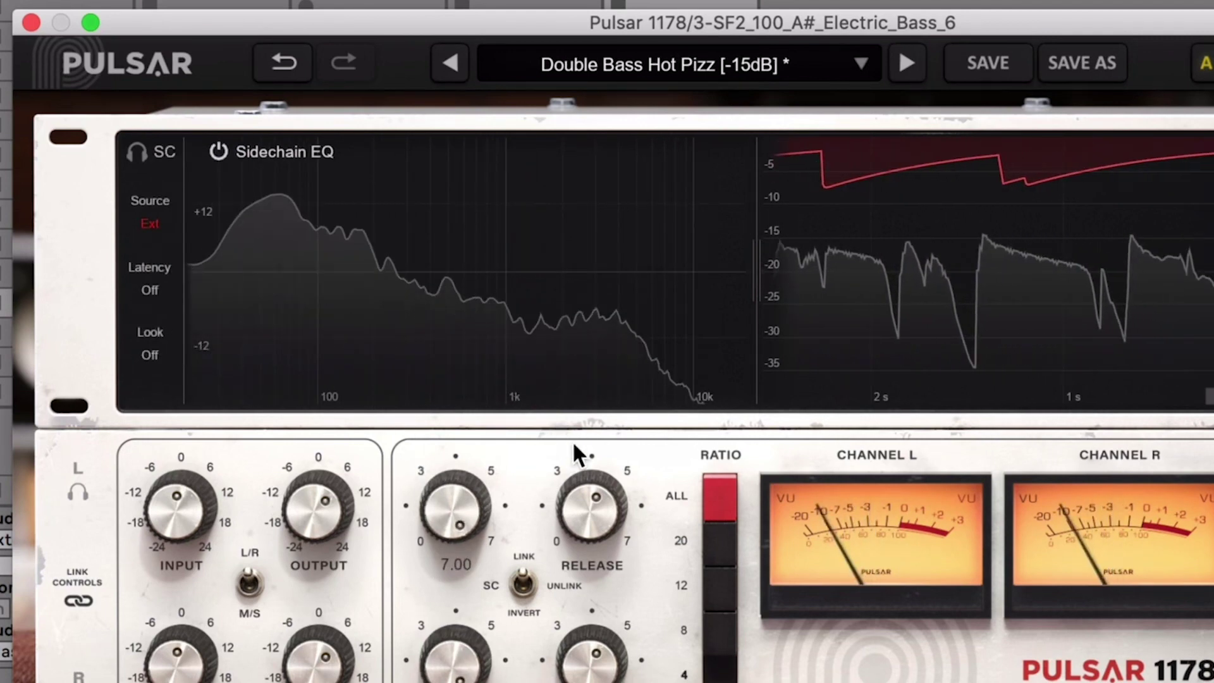
drag(586, 489, 552, 233)
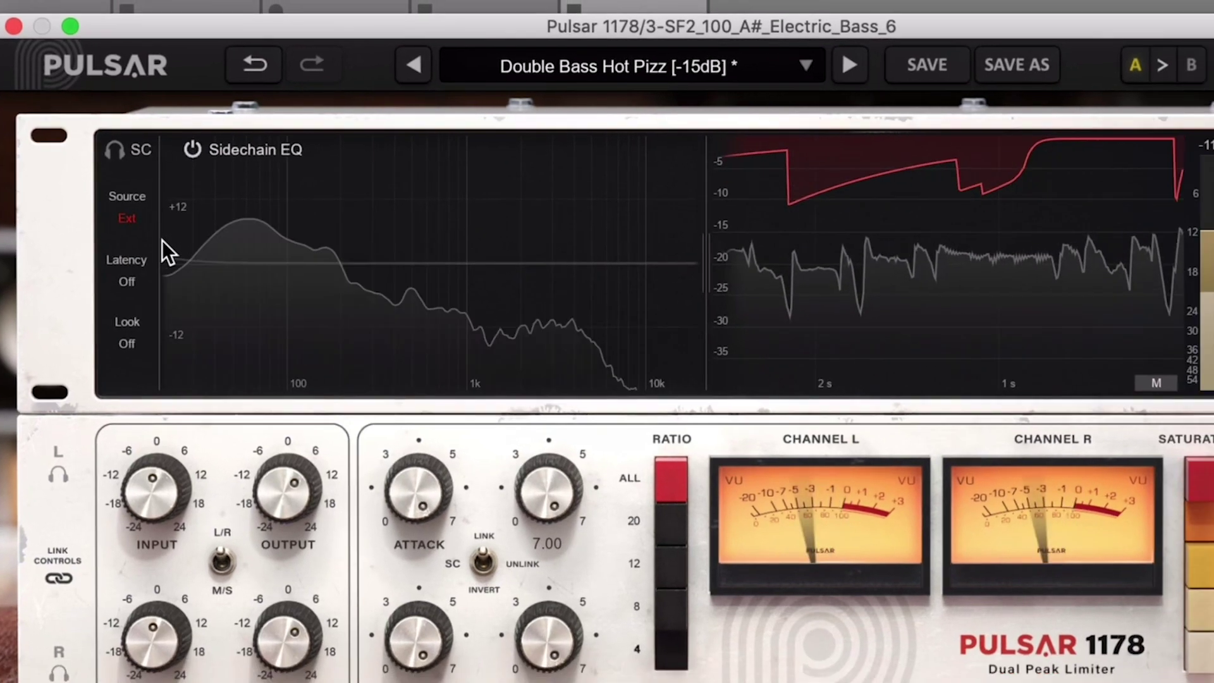
mouse_move(160, 264)
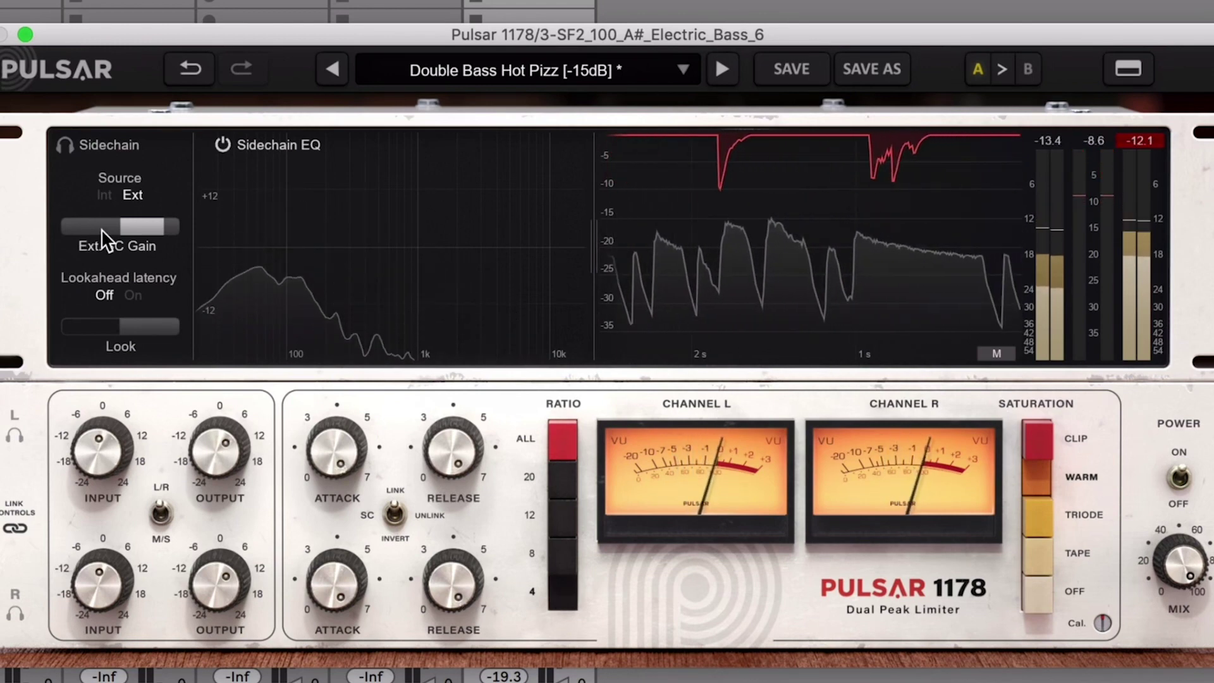
drag(132, 222, 150, 226)
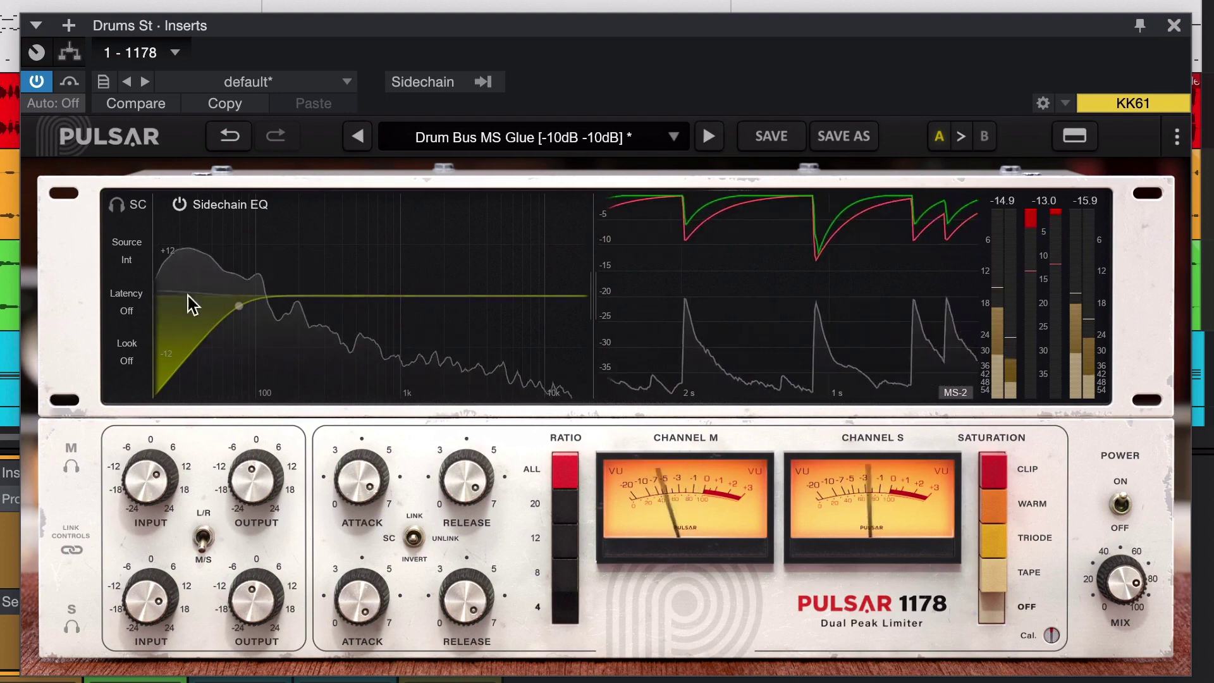
Turn on lookahead latency for the drum compressor and sweep the Look time to both sides of zero, ending near -11.2 ms
mouse_move(133, 312)
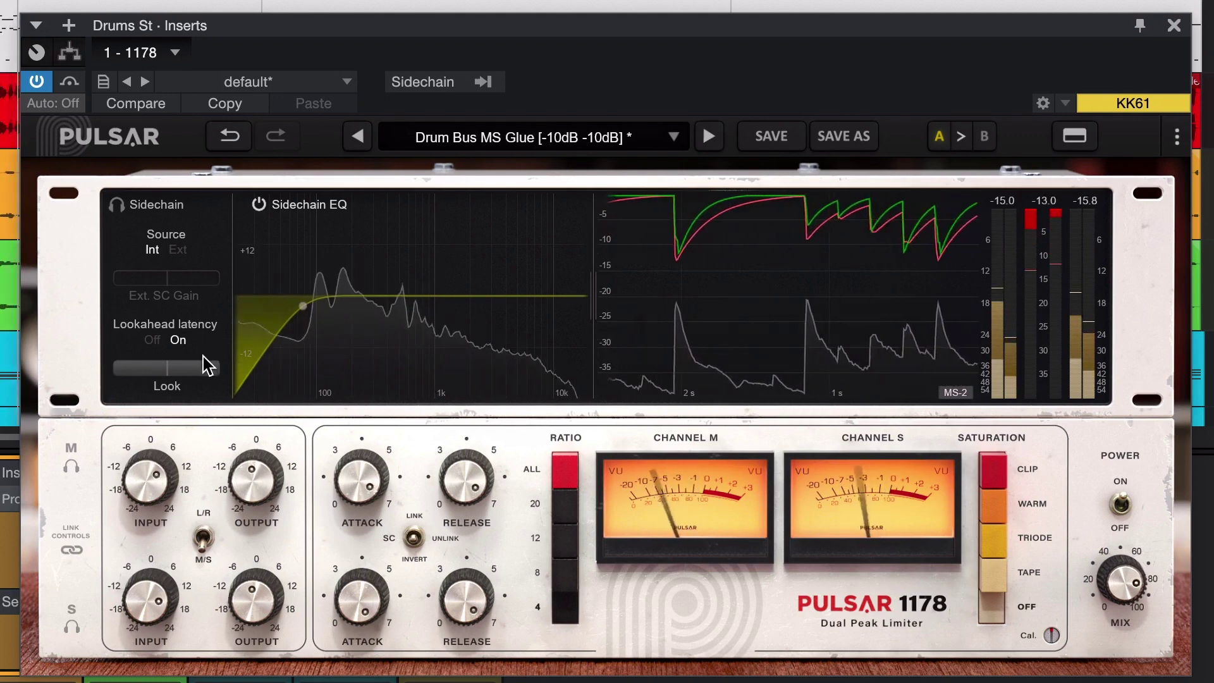
mouse_move(166, 381)
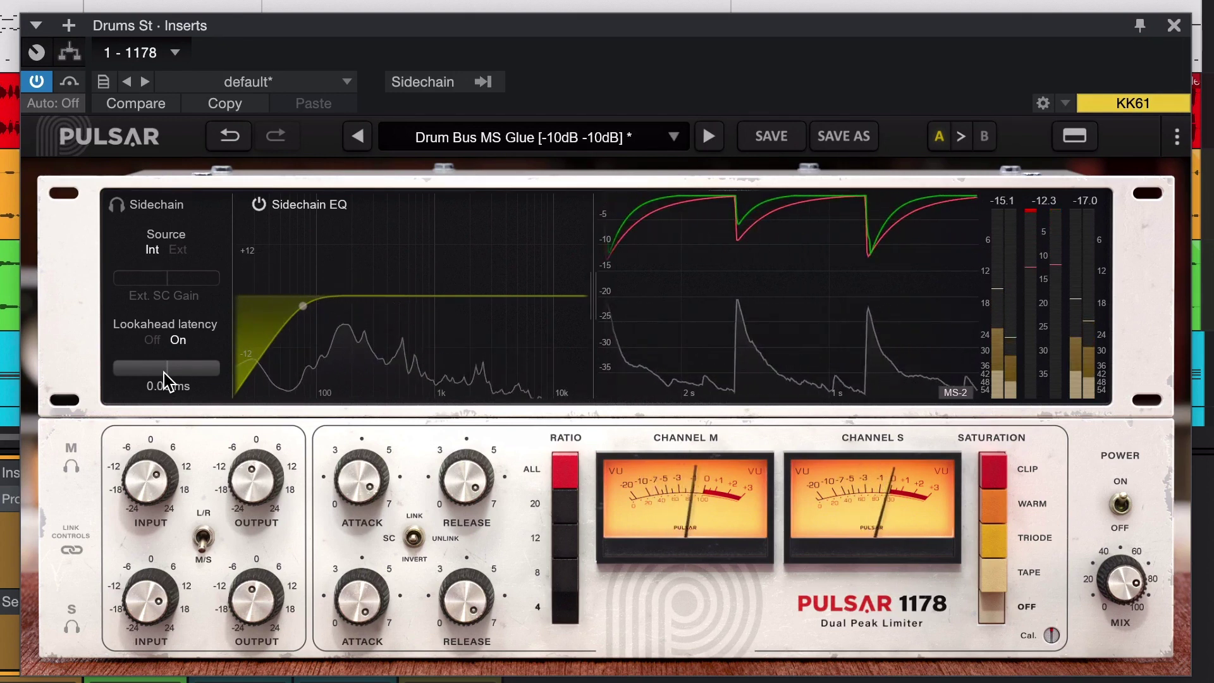
drag(154, 370, 139, 375)
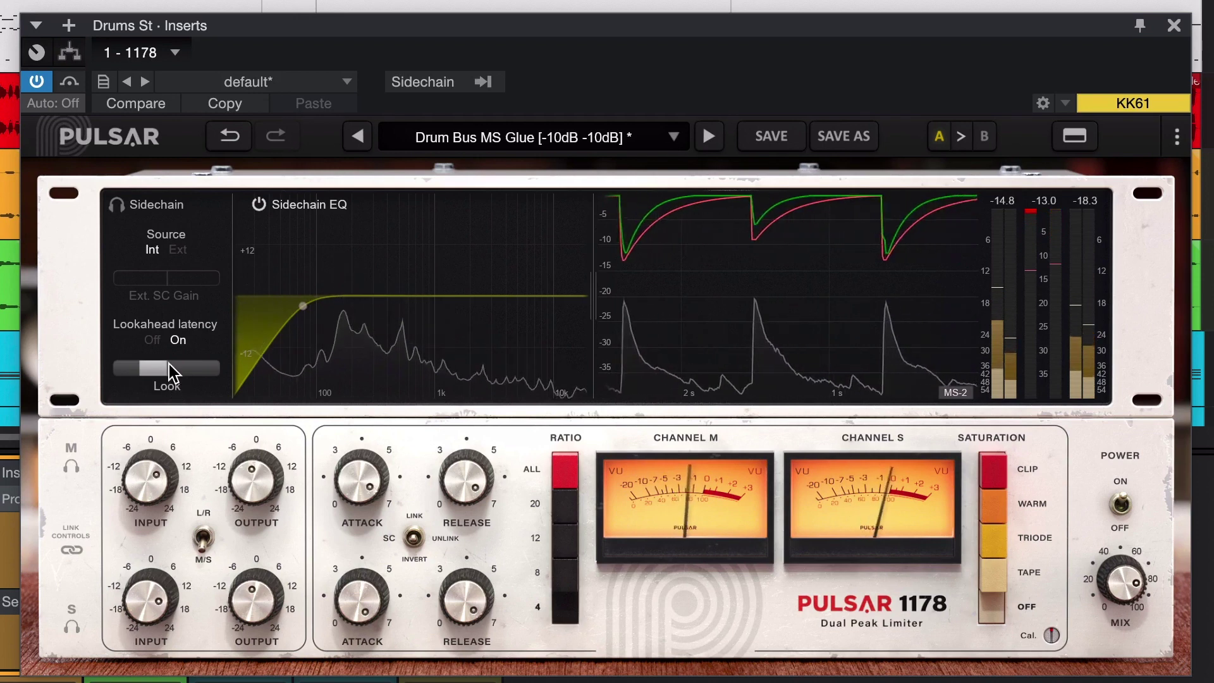
mouse_move(169, 365)
mouse_down()
mouse_move(203, 372)
mouse_move(189, 371)
mouse_up()
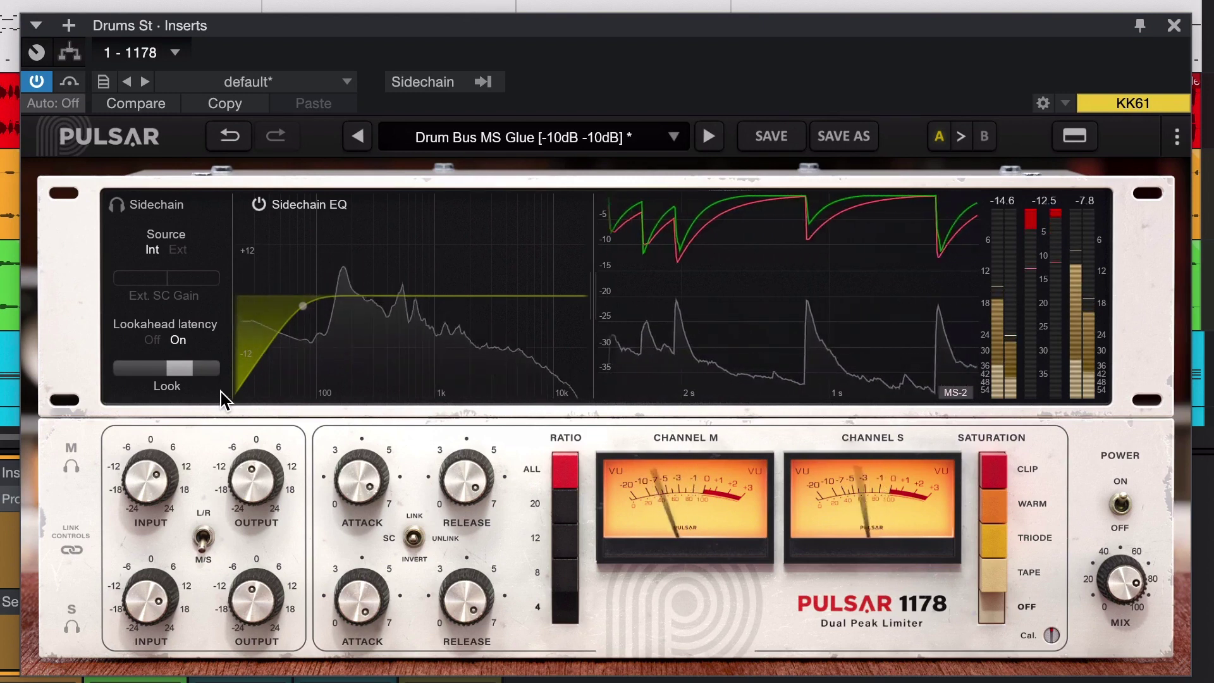
drag(187, 378, 165, 387)
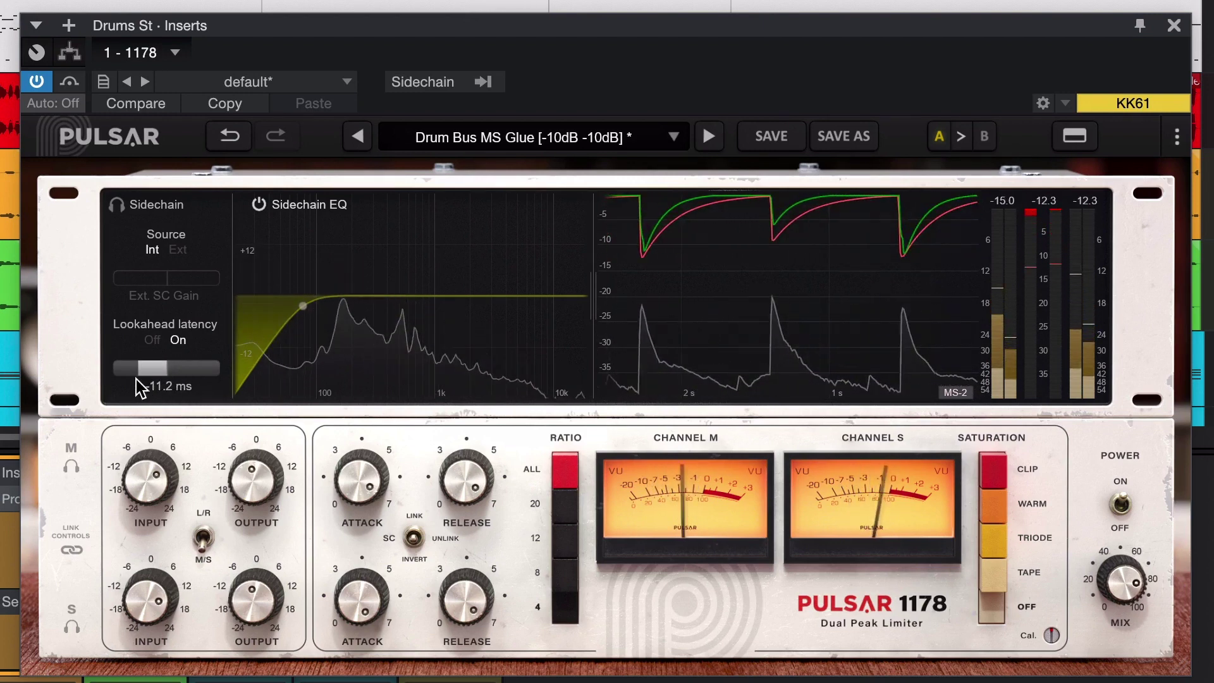